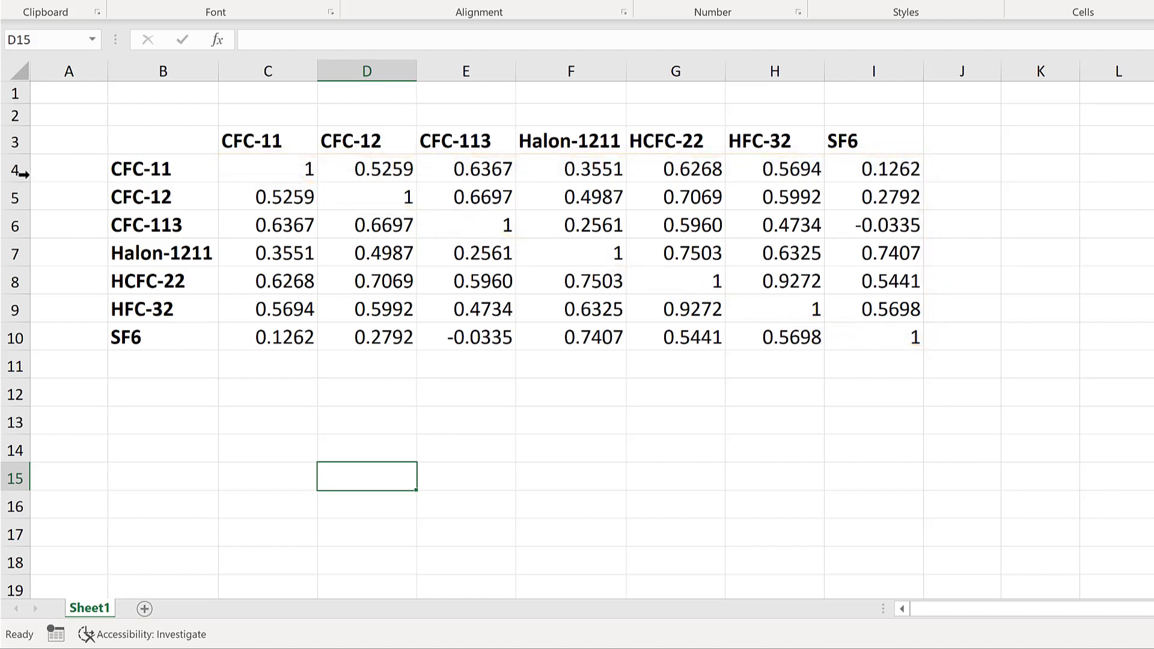
# Enter 1 and 2 in the helper column beside the CFC-11 and CFC-12 rows.
pyautogui.click(16, 169)
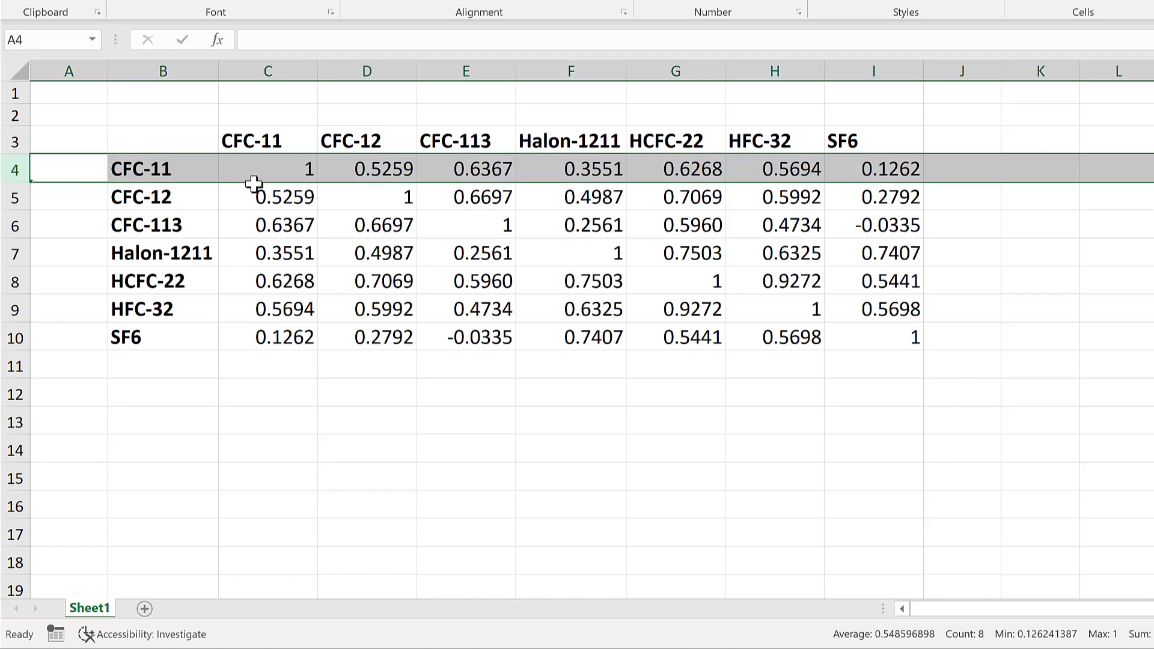
pyautogui.click(1033, 163)
pyautogui.write('1')
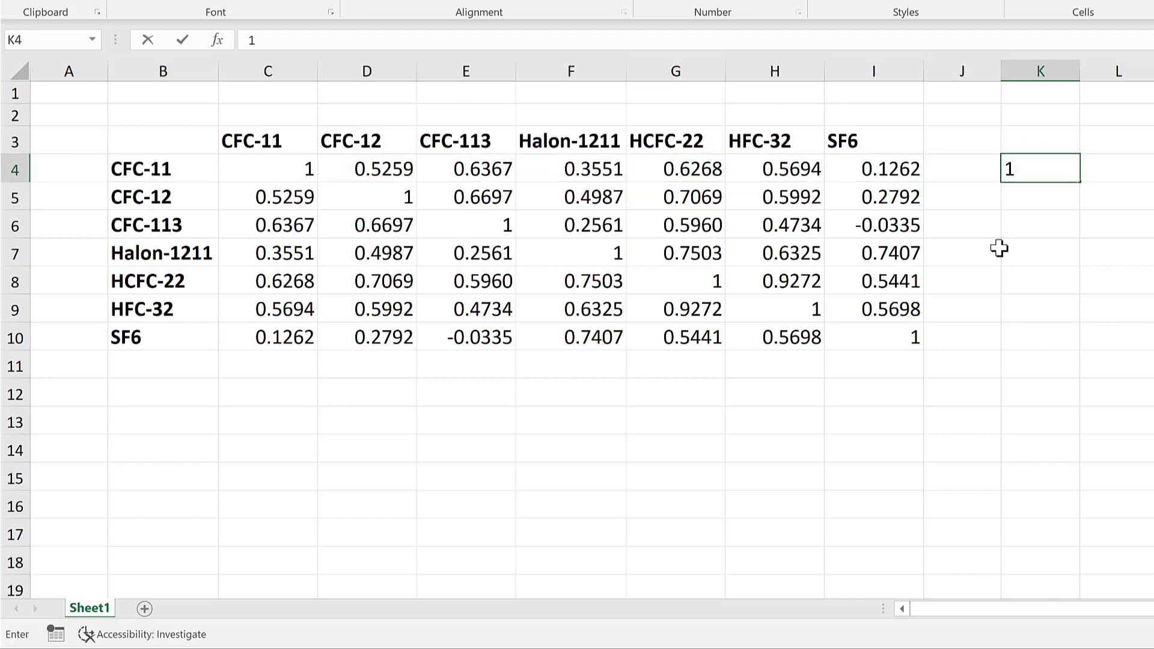
pyautogui.click(994, 248)
pyautogui.click(12, 197)
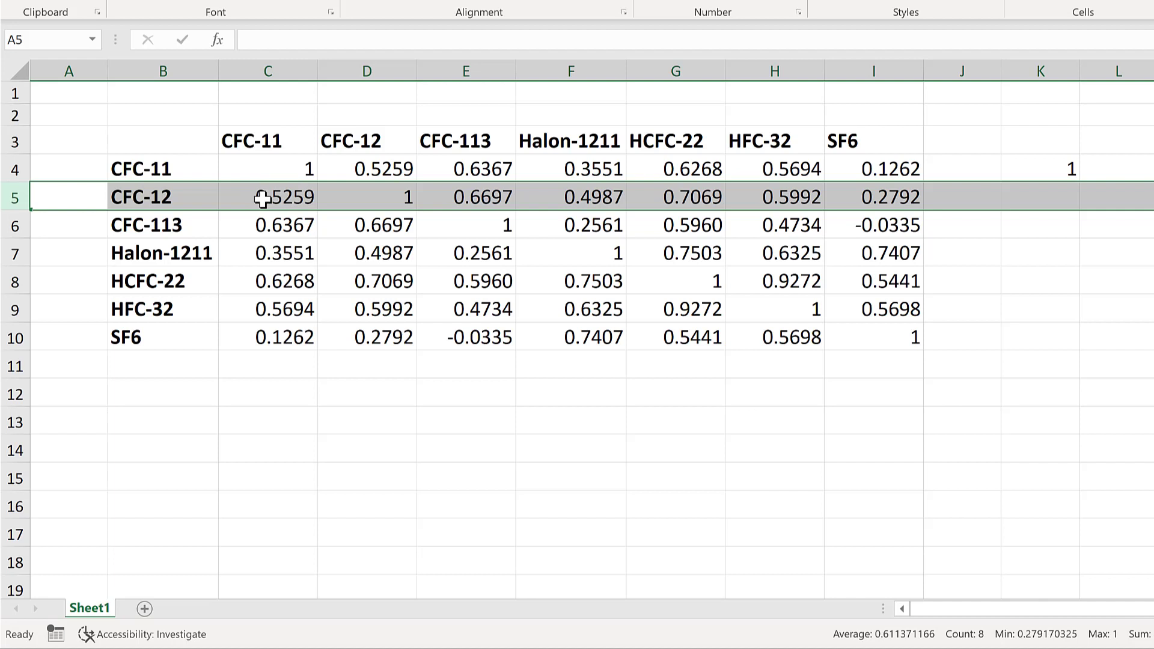
pyautogui.click(296, 194)
pyautogui.click(352, 196)
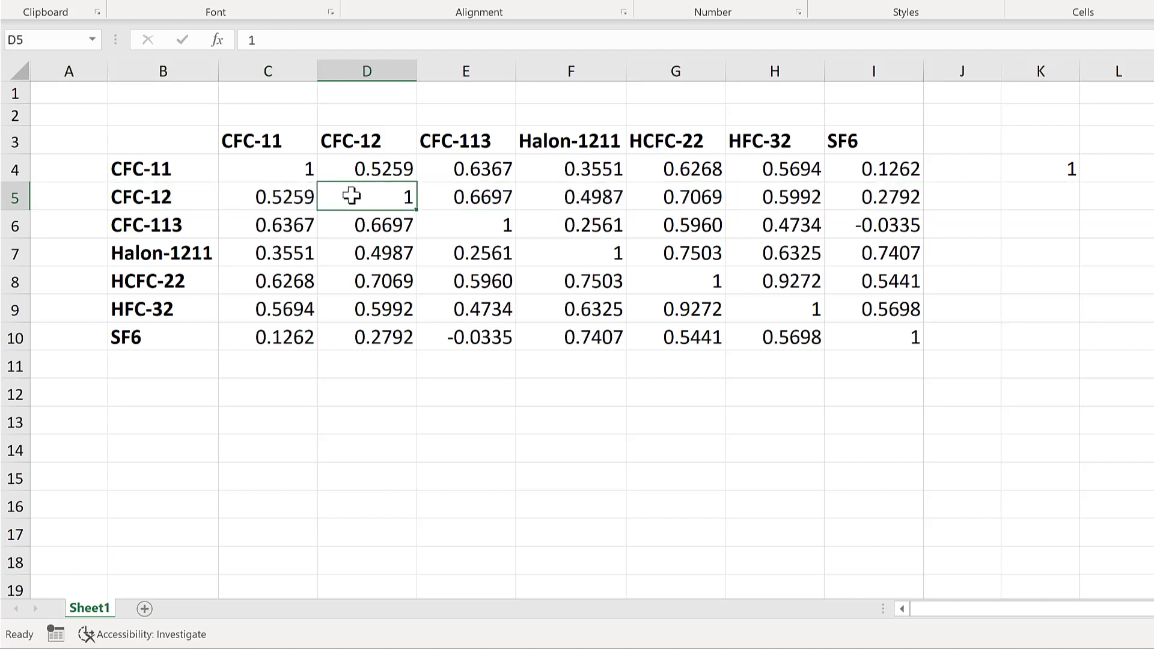
pyautogui.click(1041, 202)
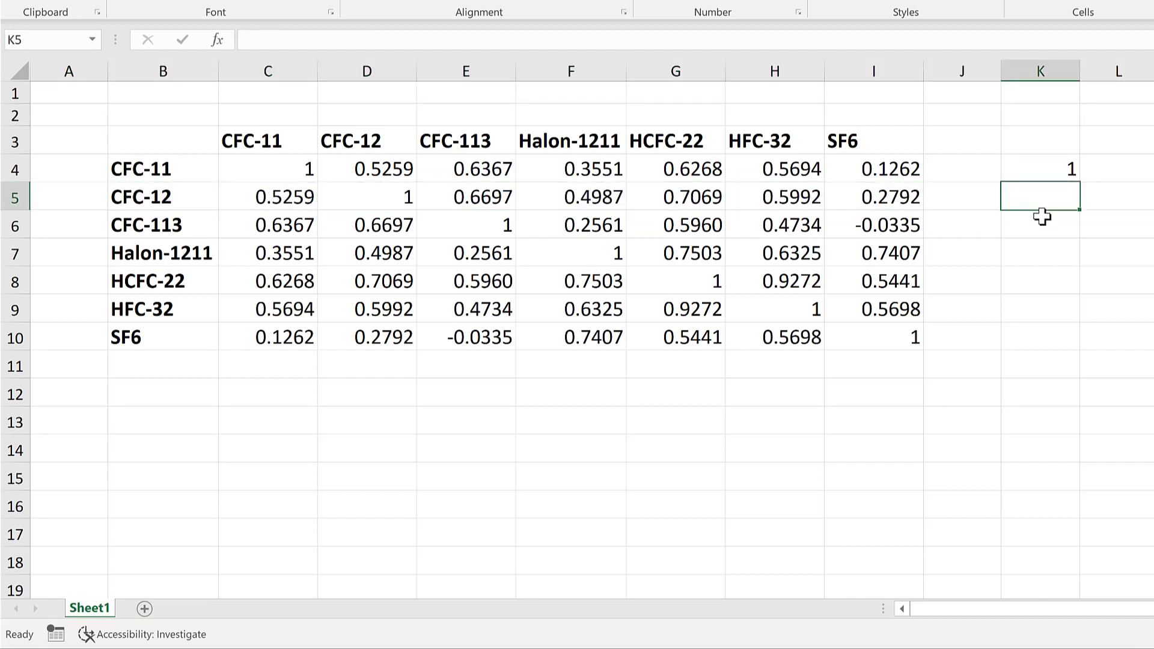
pyautogui.write('2')
pyautogui.press('Return')
# Add 3 beside the CFC-113 row, then clear the hand-typed helper numbers.
pyautogui.click(18, 226)
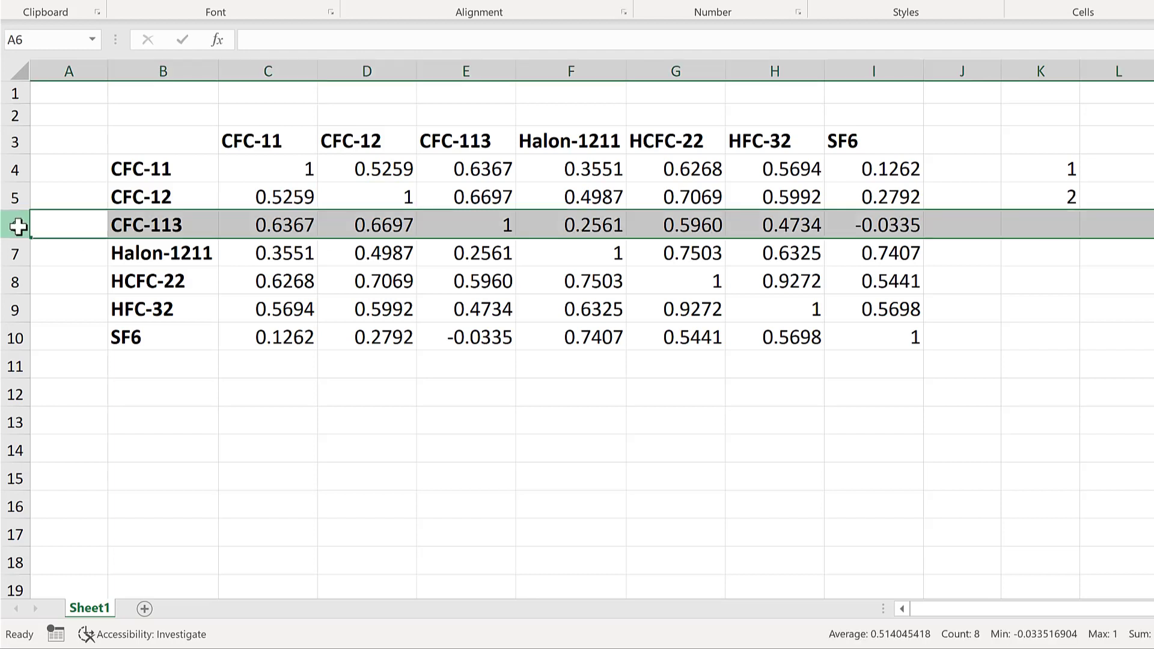
pyautogui.click(294, 225)
pyautogui.click(363, 223)
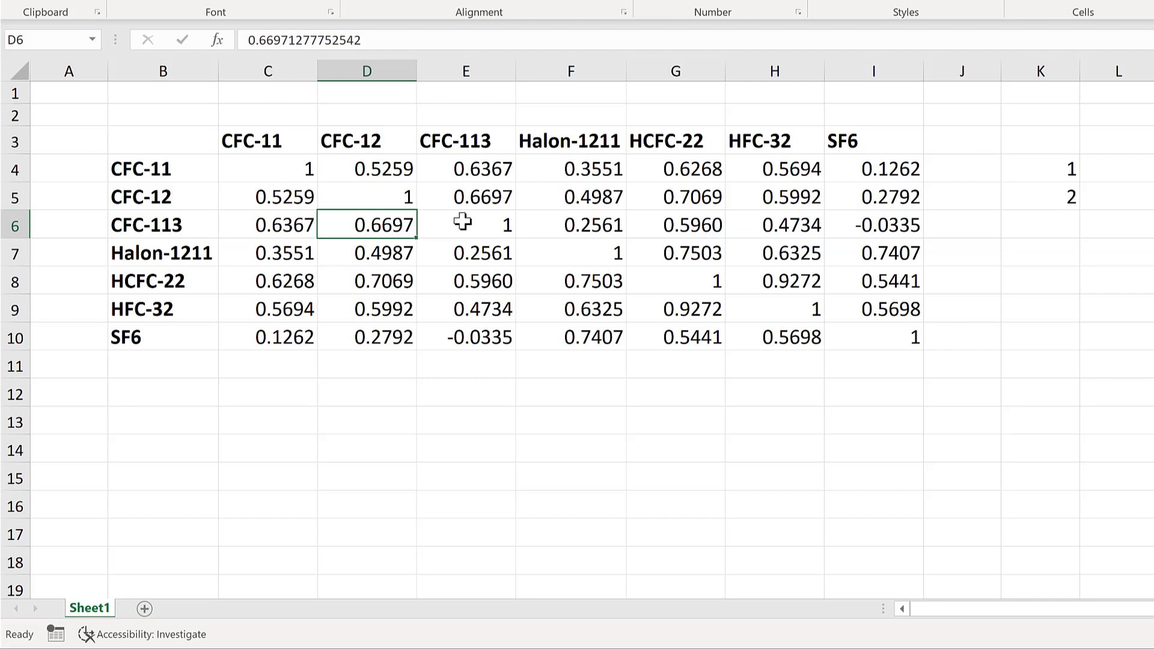
pyautogui.click(462, 221)
pyautogui.click(1027, 236)
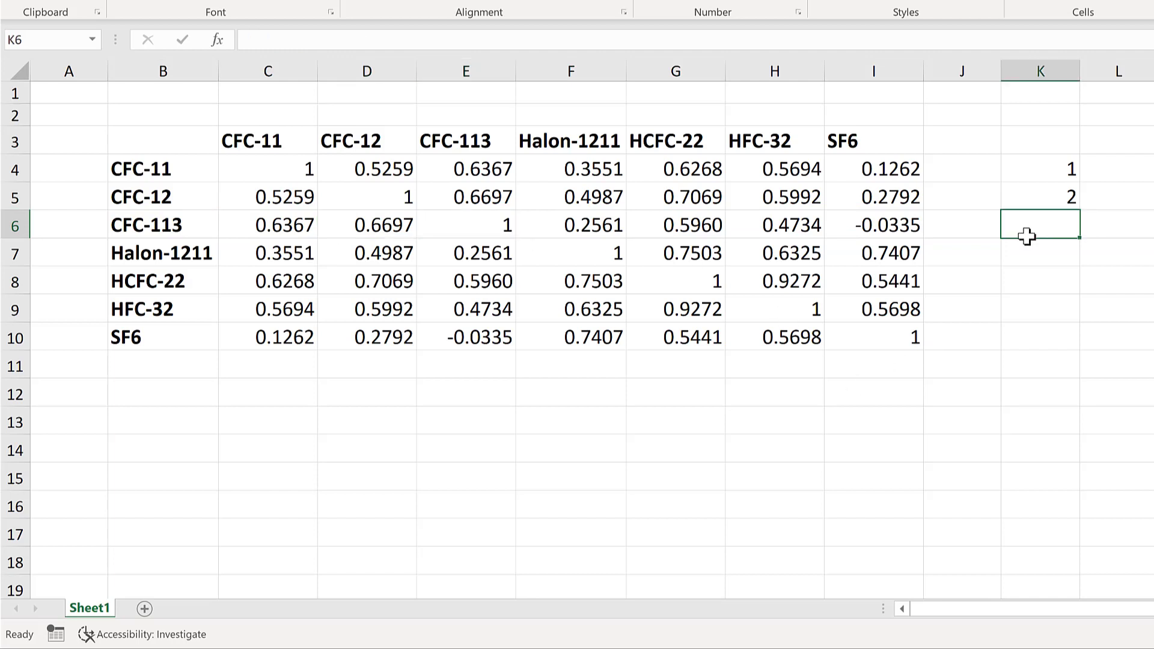
pyautogui.write('3')
pyautogui.click(1038, 286)
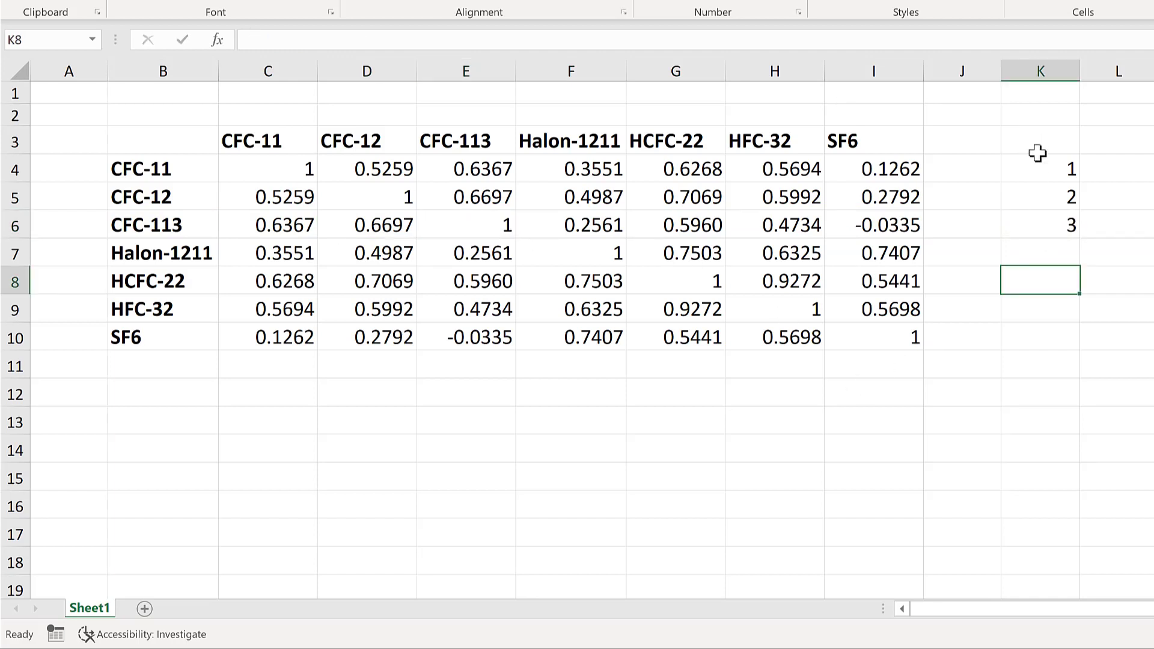
pyautogui.moveTo(1038, 150); pyautogui.dragTo(1072, 282)
pyautogui.press('Delete')
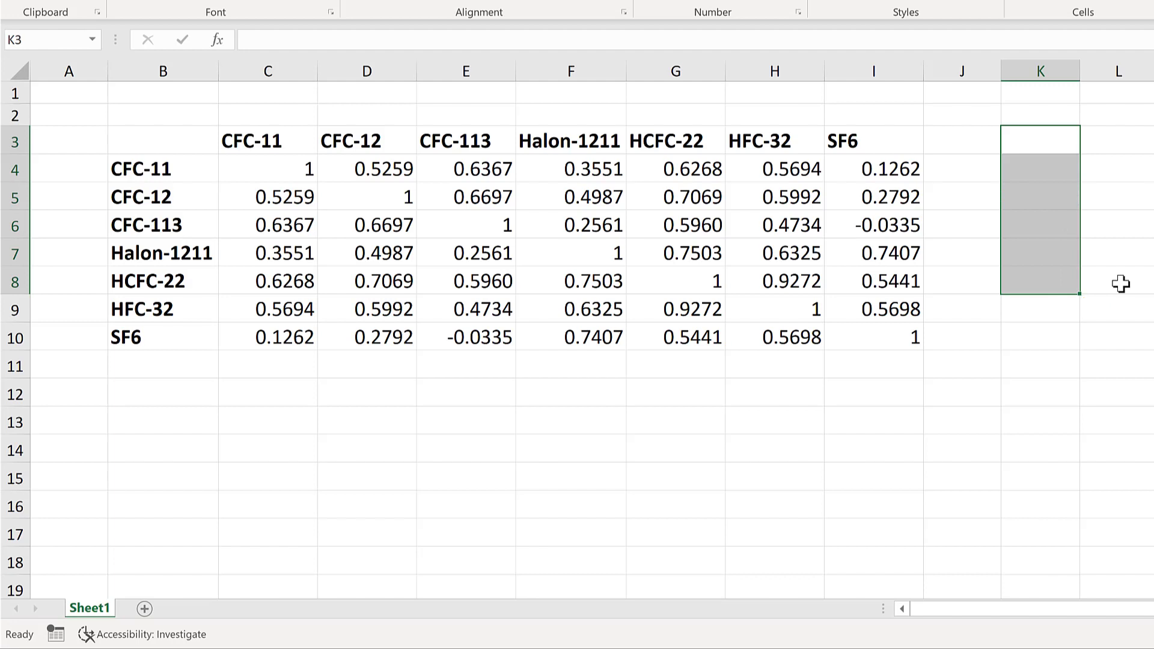
# Restart with 1 in K4 and fill the helper column down to K10 as 1 to 7.
pyautogui.click(1020, 174)
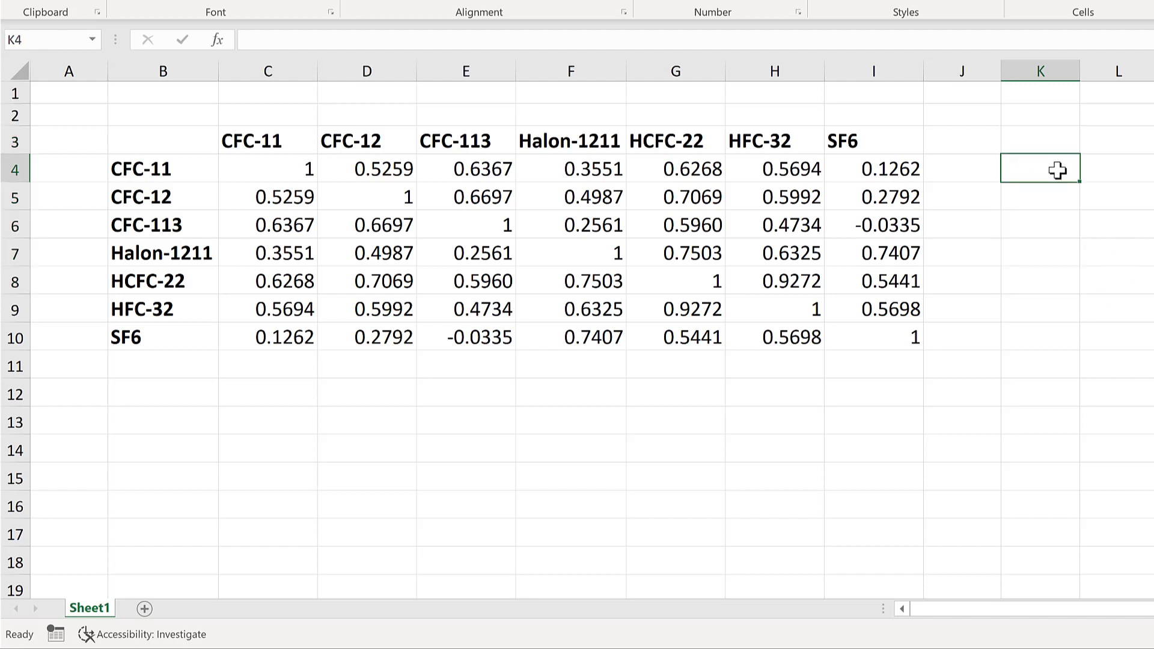
pyautogui.write('1')
pyautogui.press('Return')
pyautogui.click(1057, 171)
pyautogui.moveTo(1079, 181); pyautogui.dragTo(1057, 393)
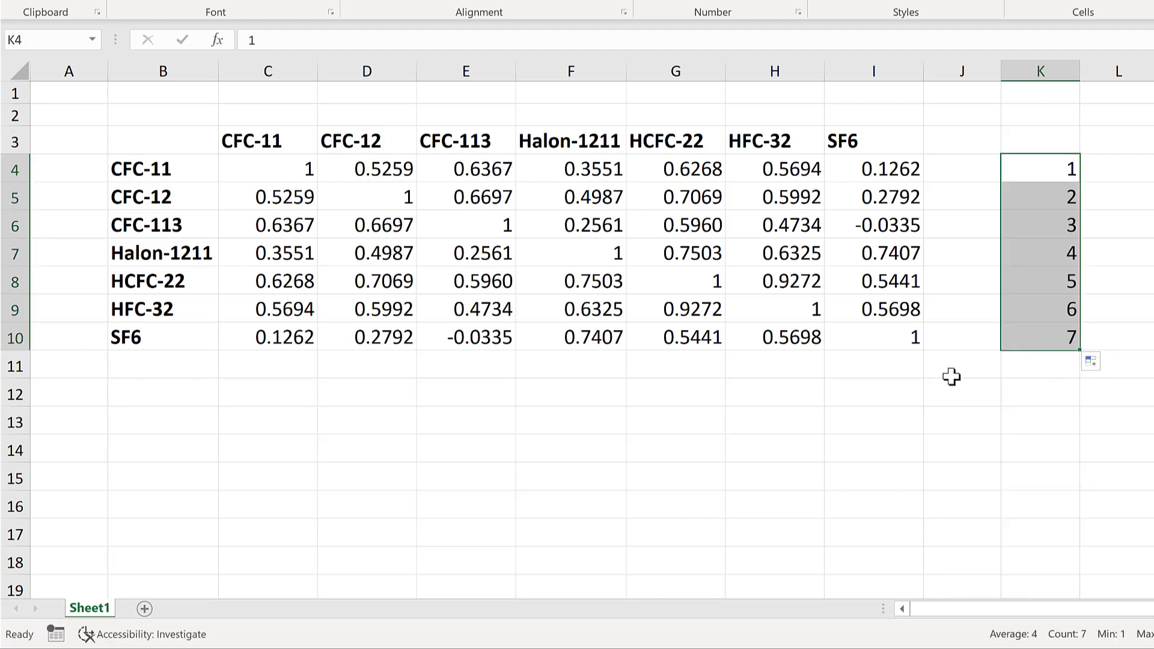
# Enter =COUNT($C4:C4) in C12, anchoring only the column of the start reference.
pyautogui.click(255, 394)
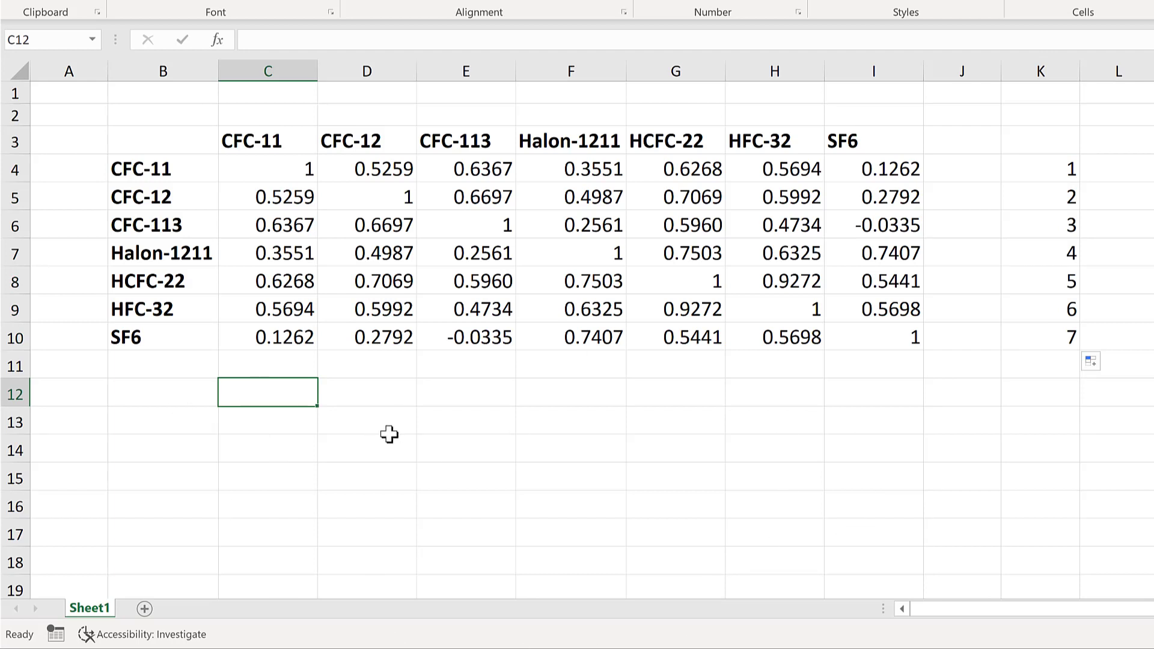
pyautogui.write('=count')
pyautogui.press('Tab')
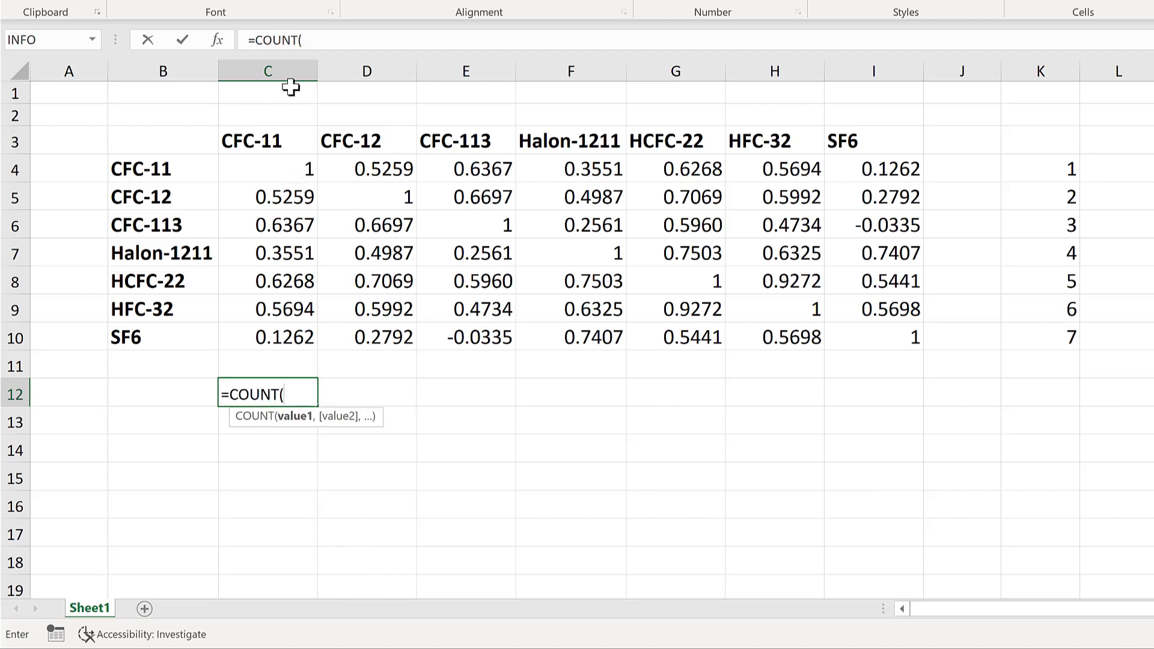
pyautogui.click(264, 165)
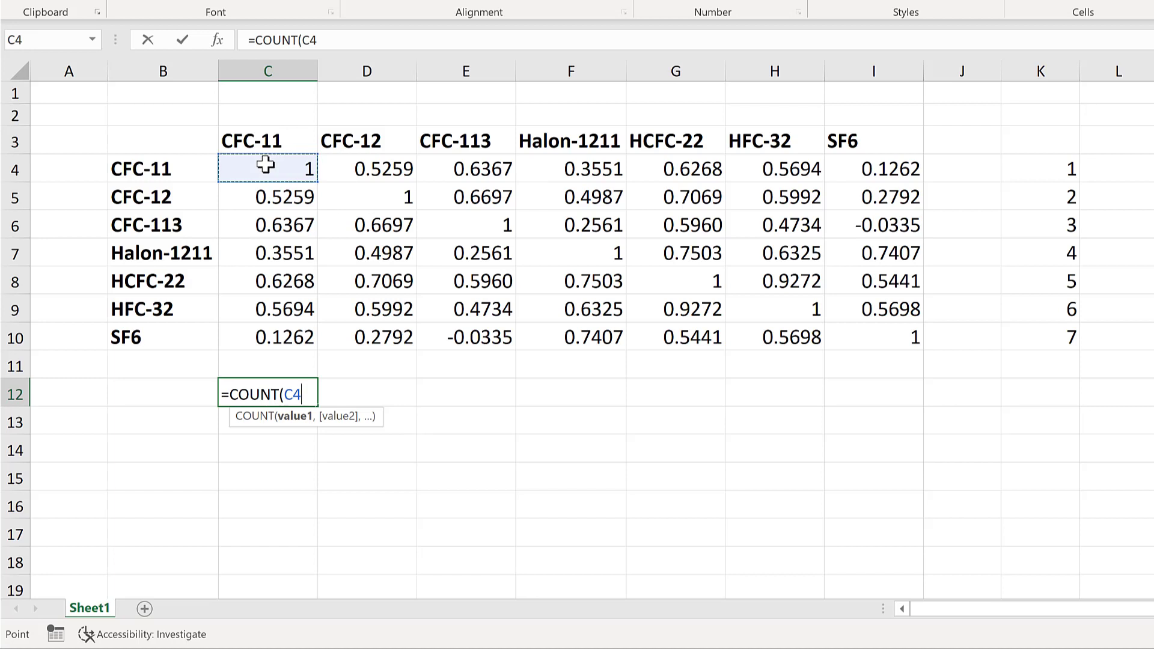
pyautogui.write(':')
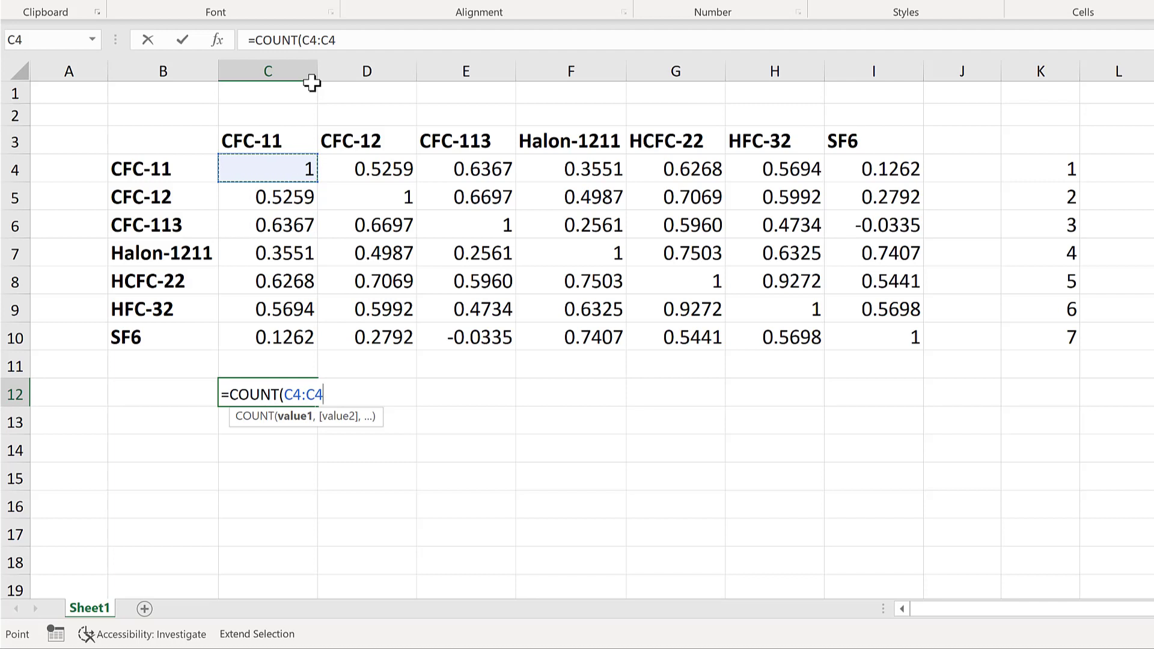
pyautogui.moveTo(310, 40); pyautogui.dragTo(322, 89)
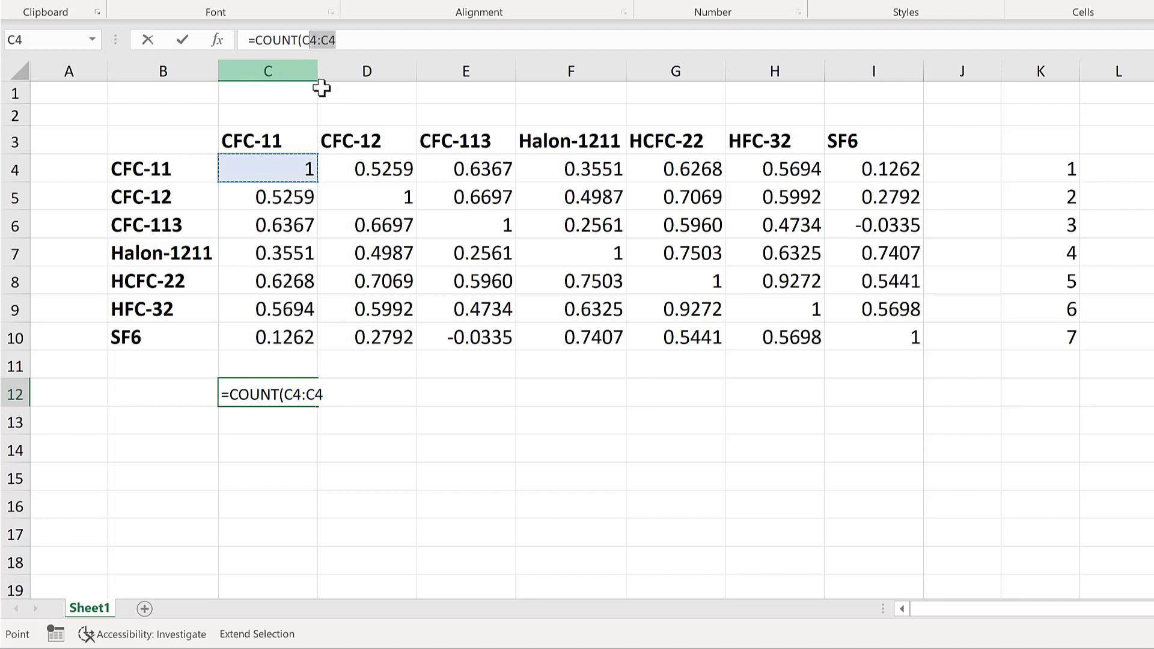
pyautogui.press('F4')
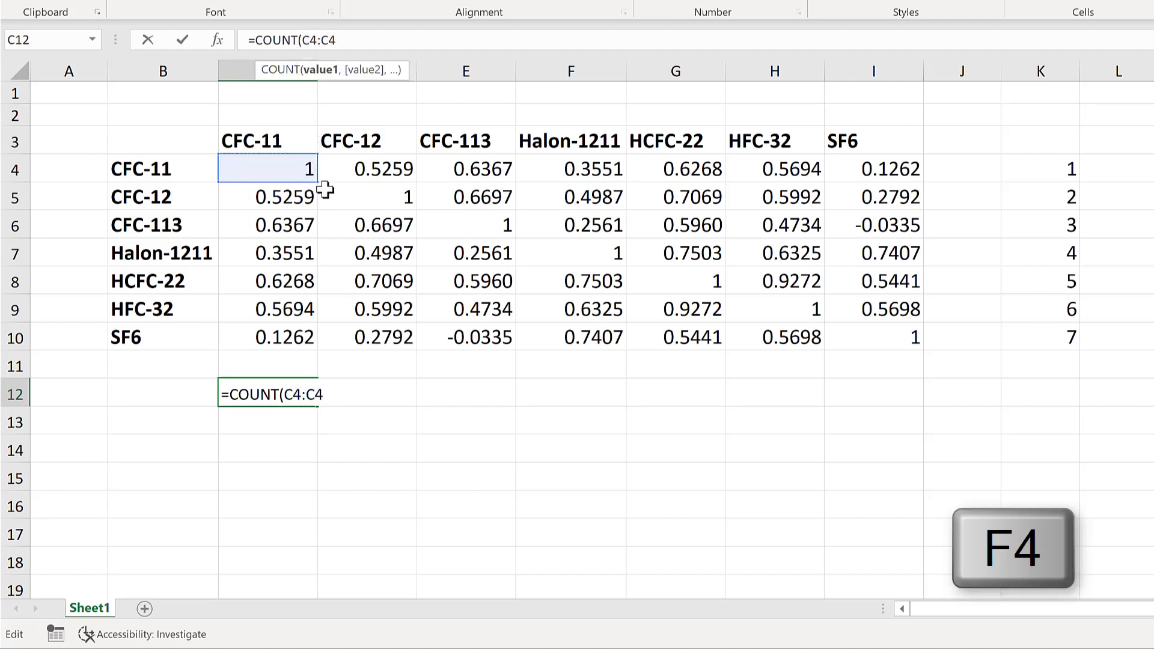
pyautogui.press('F4')
pyautogui.press('F4')
pyautogui.press('F4')
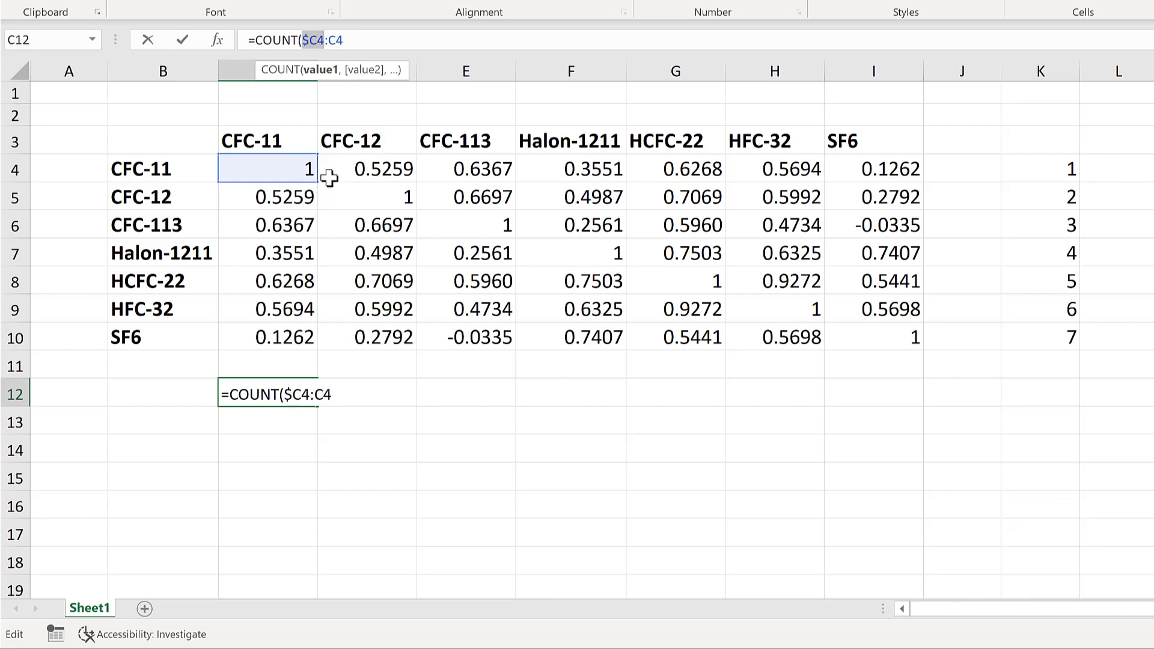
pyautogui.click(354, 38)
pyautogui.write(')')
pyautogui.press('Return')
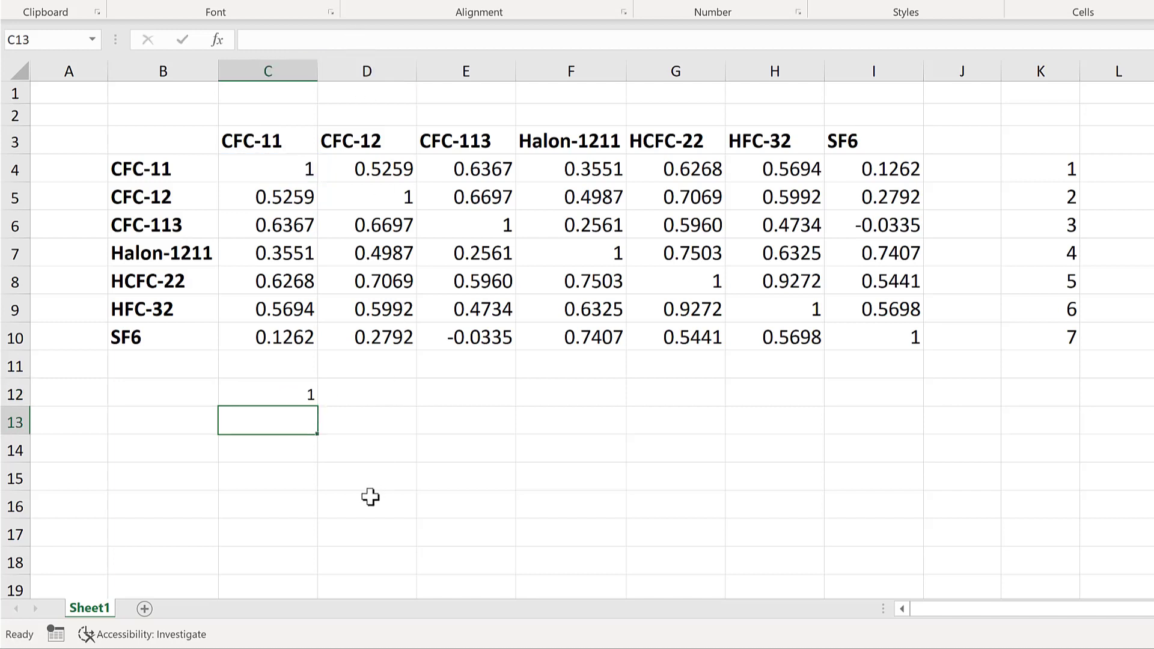
# Copy C12's COUNT formula across to I12 and confirm I12 reads =COUNT($C4:I4).
pyautogui.click(290, 394)
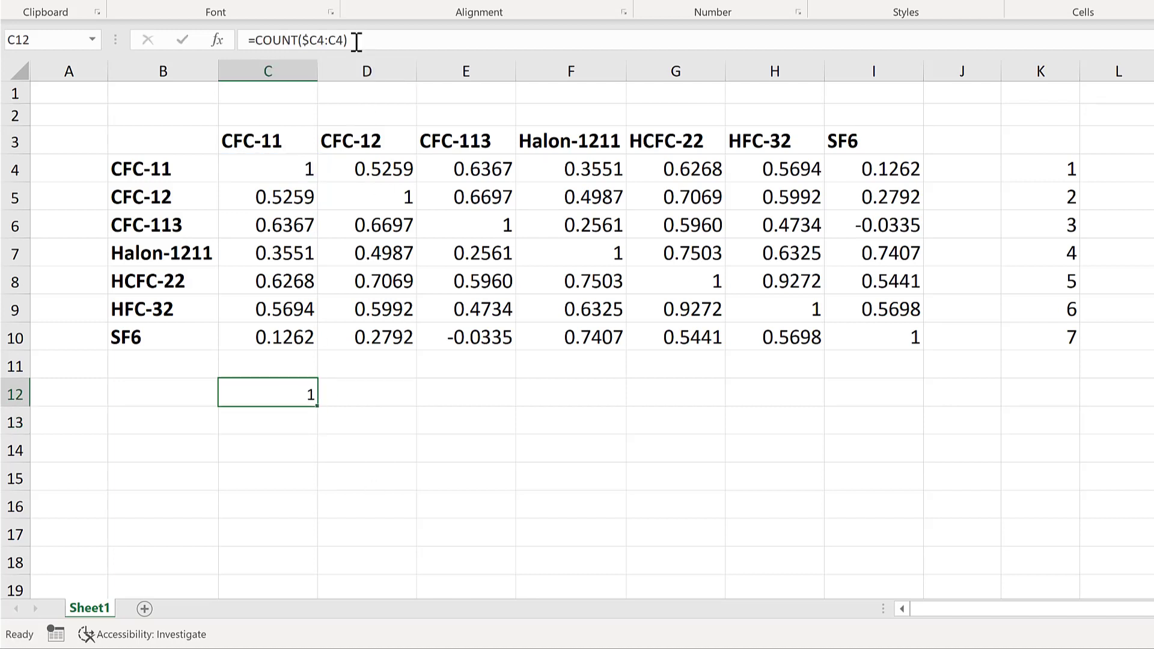
pyautogui.click(357, 36)
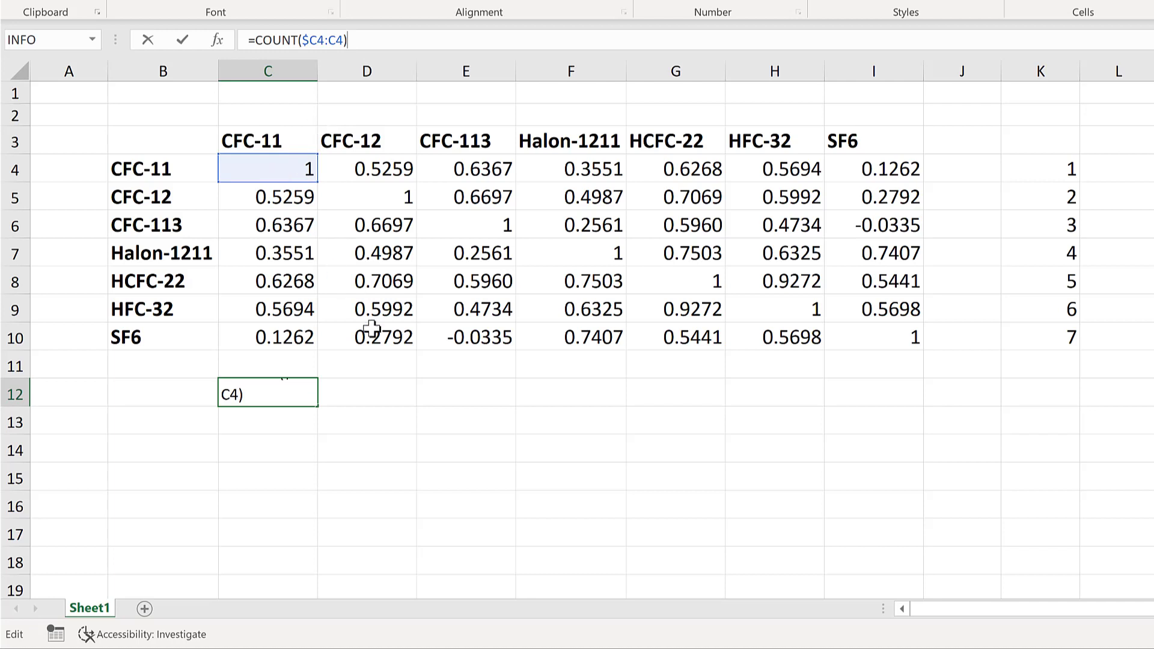
pyautogui.press('Return')
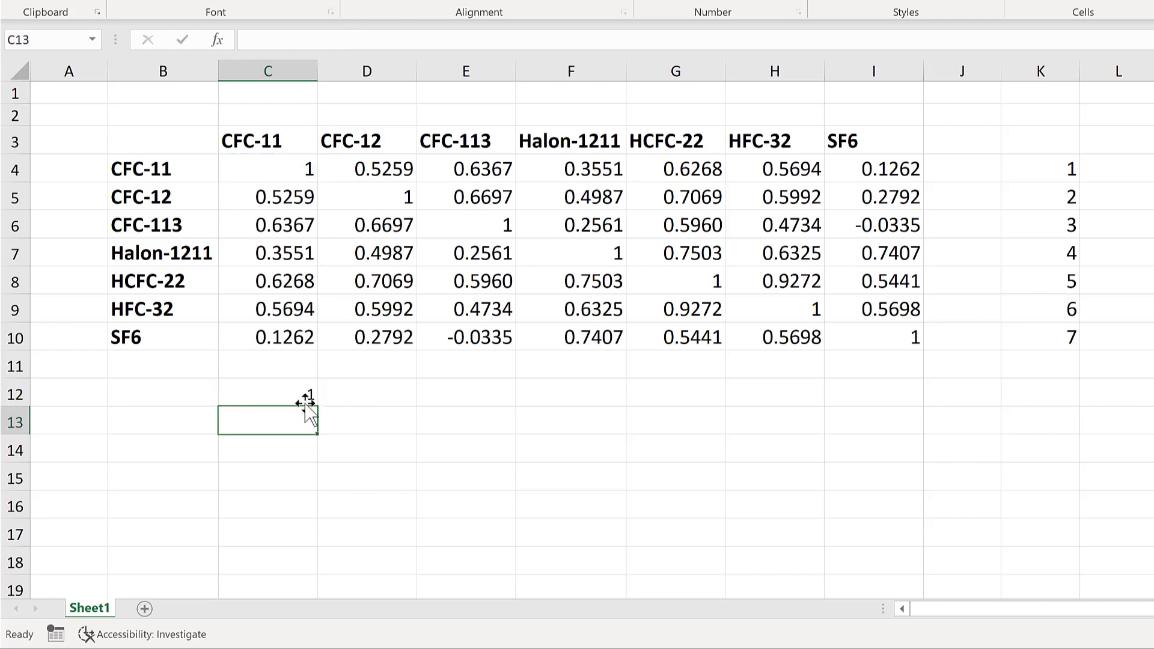
pyautogui.click(313, 397)
pyautogui.moveTo(871, 428); pyautogui.dragTo(899, 420)
pyautogui.click(355, 437)
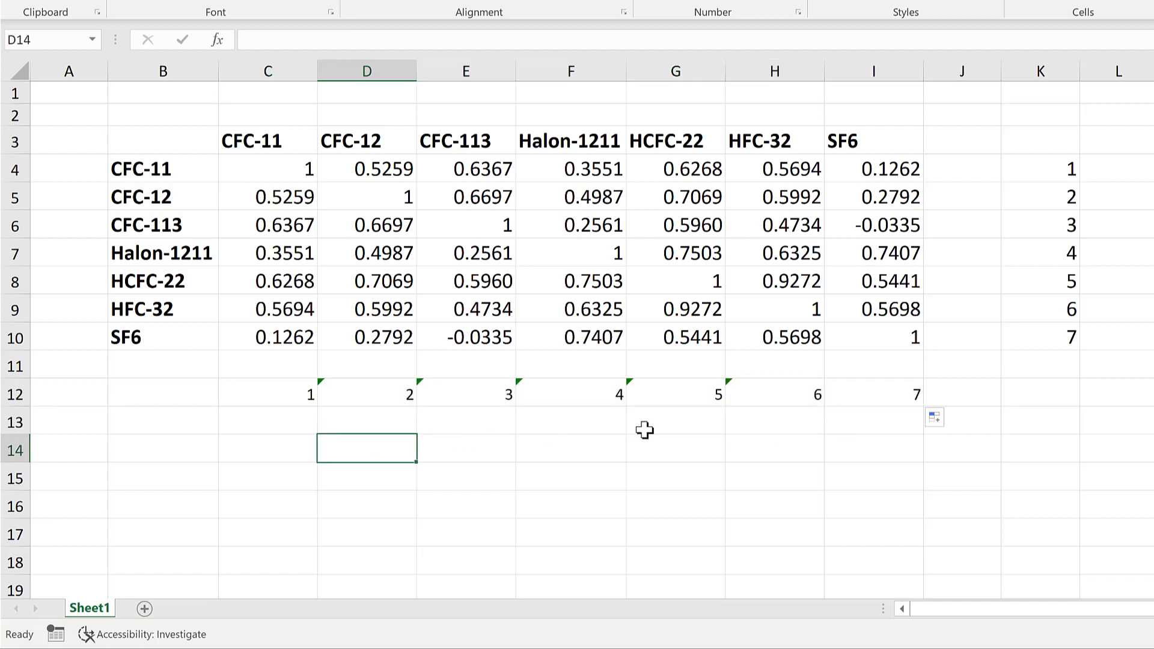
pyautogui.click(890, 394)
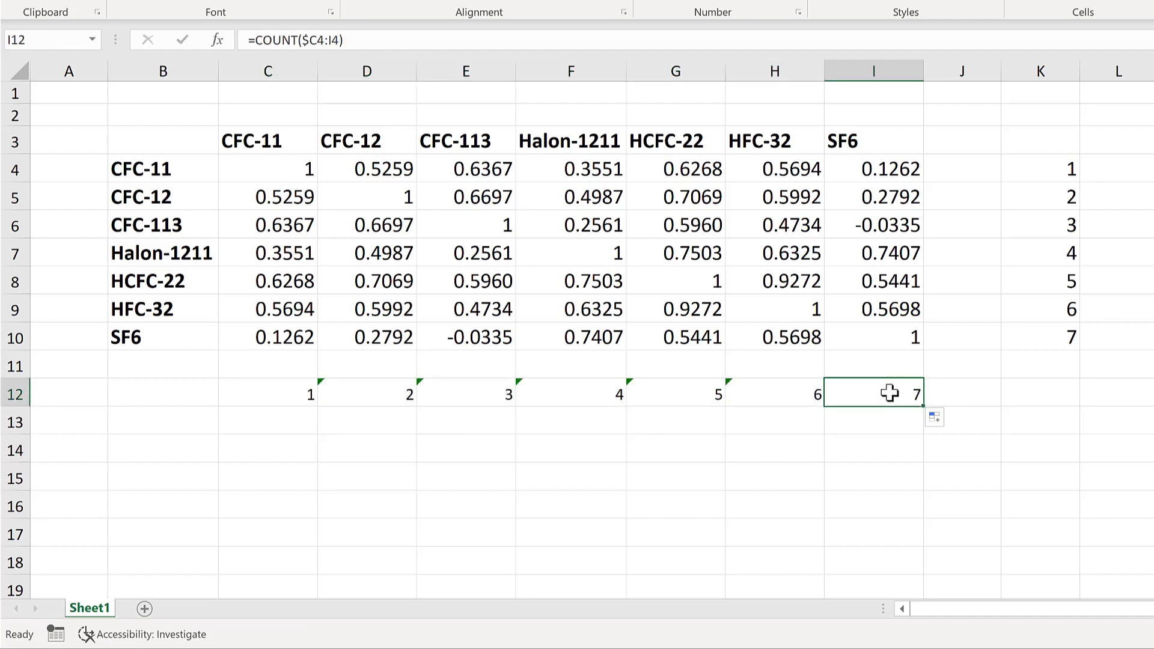
pyautogui.click(366, 37)
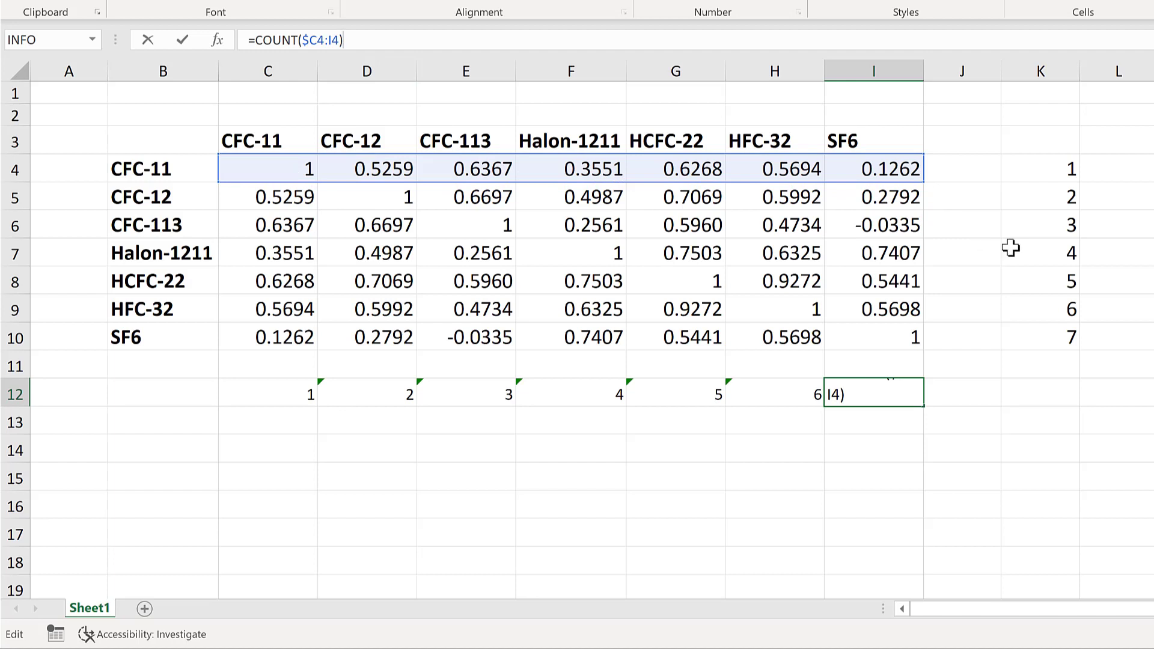
# Fill the row 12 COUNT formulas down through row 18.
pyautogui.press('Return')
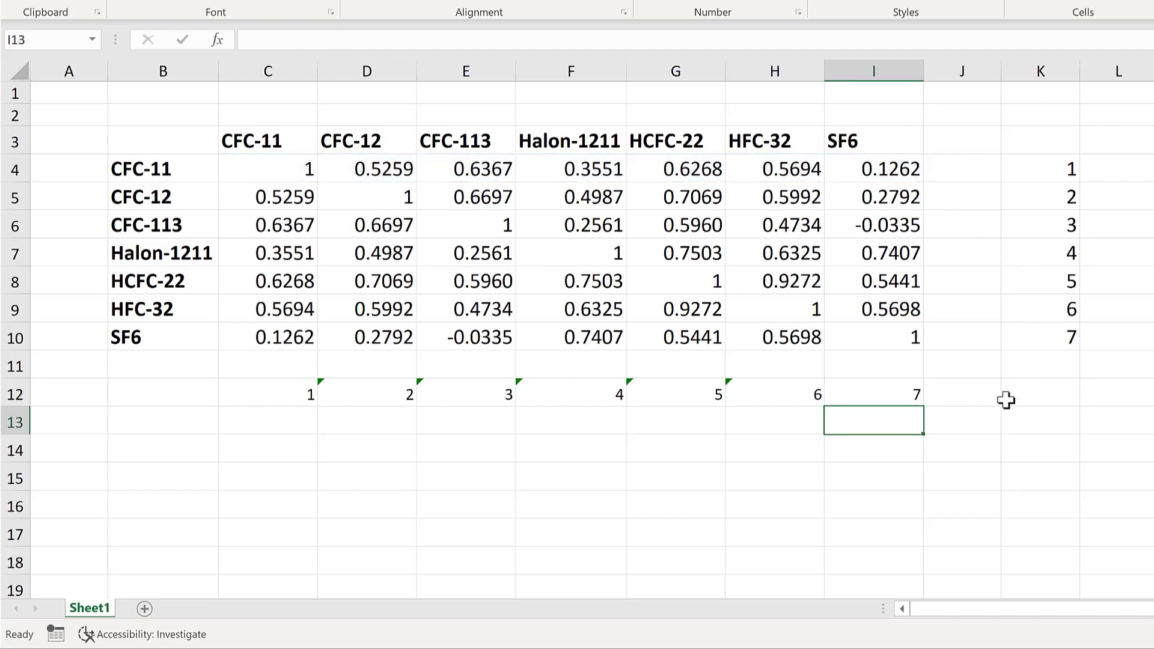
pyautogui.moveTo(268, 395); pyautogui.dragTo(915, 398)
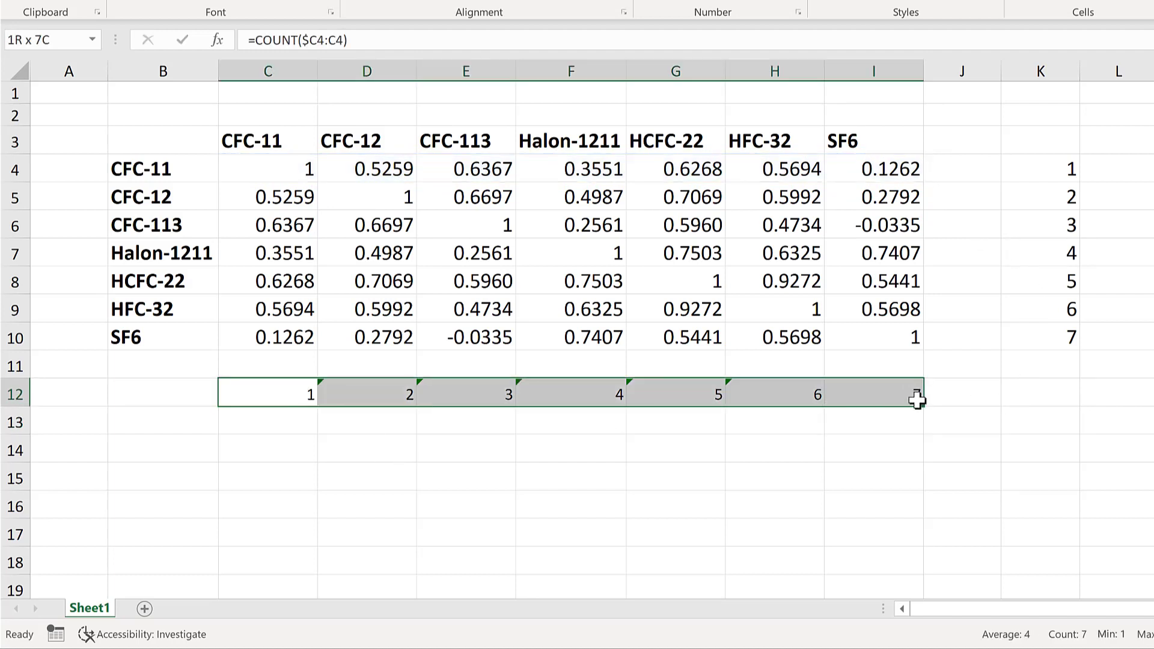
pyautogui.click(932, 417)
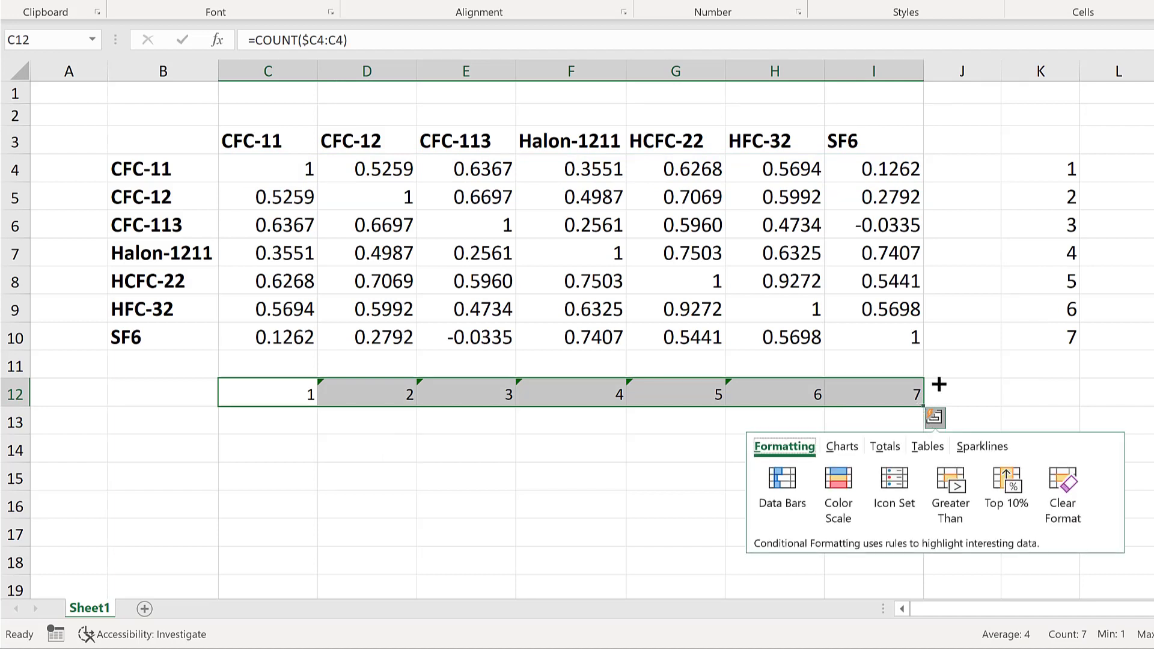
pyautogui.moveTo(922, 407); pyautogui.dragTo(895, 563)
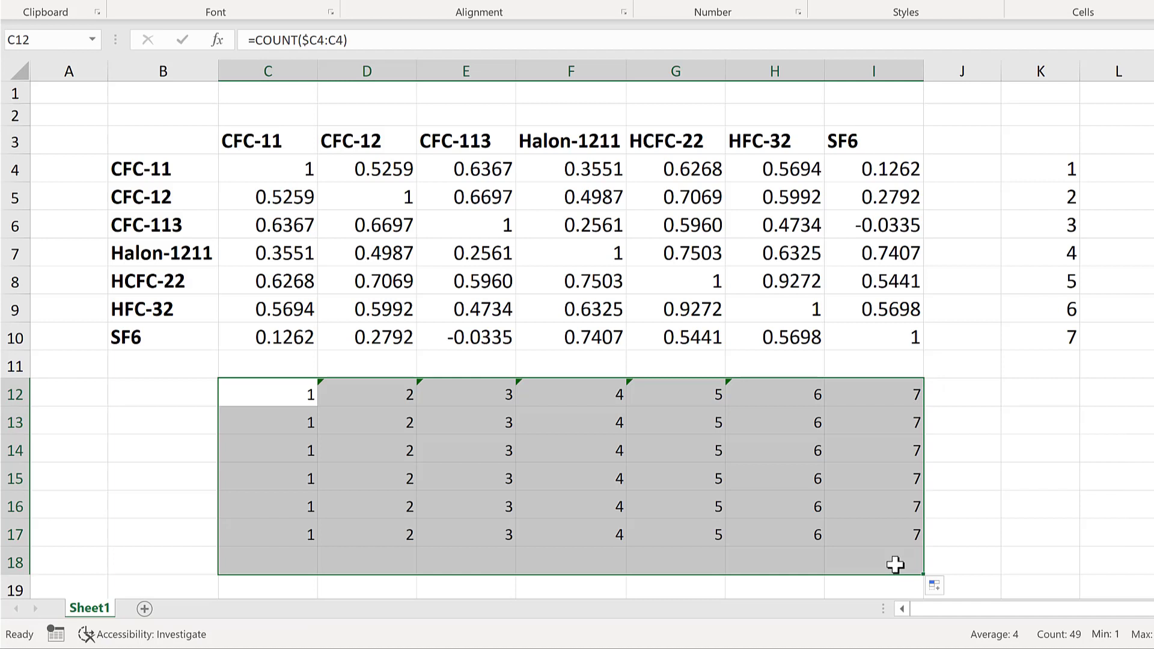
# Inspect the COUNT formulas in C12, D12 and C13 to check their references.
pyautogui.click(262, 387)
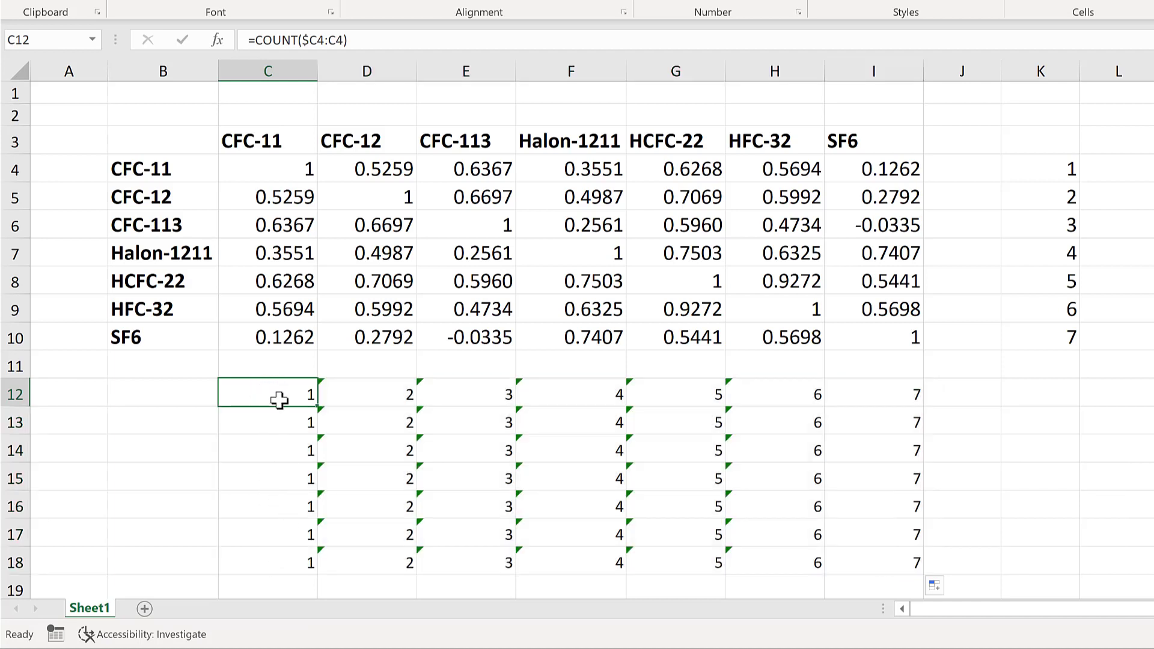
pyautogui.click(386, 389)
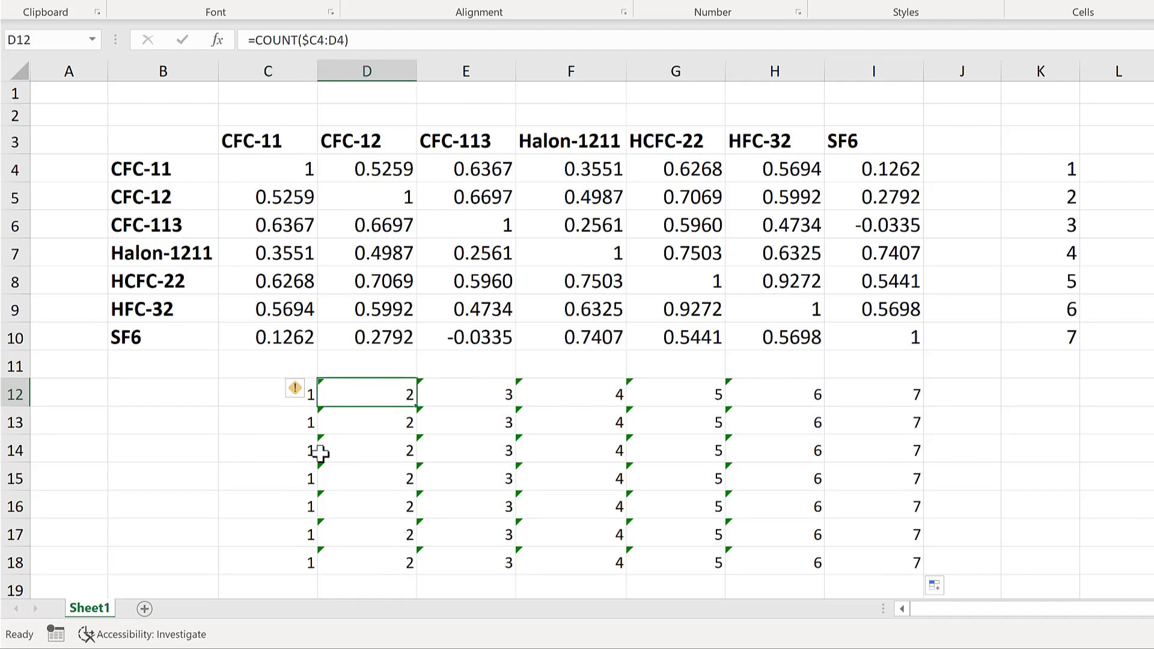
pyautogui.click(289, 419)
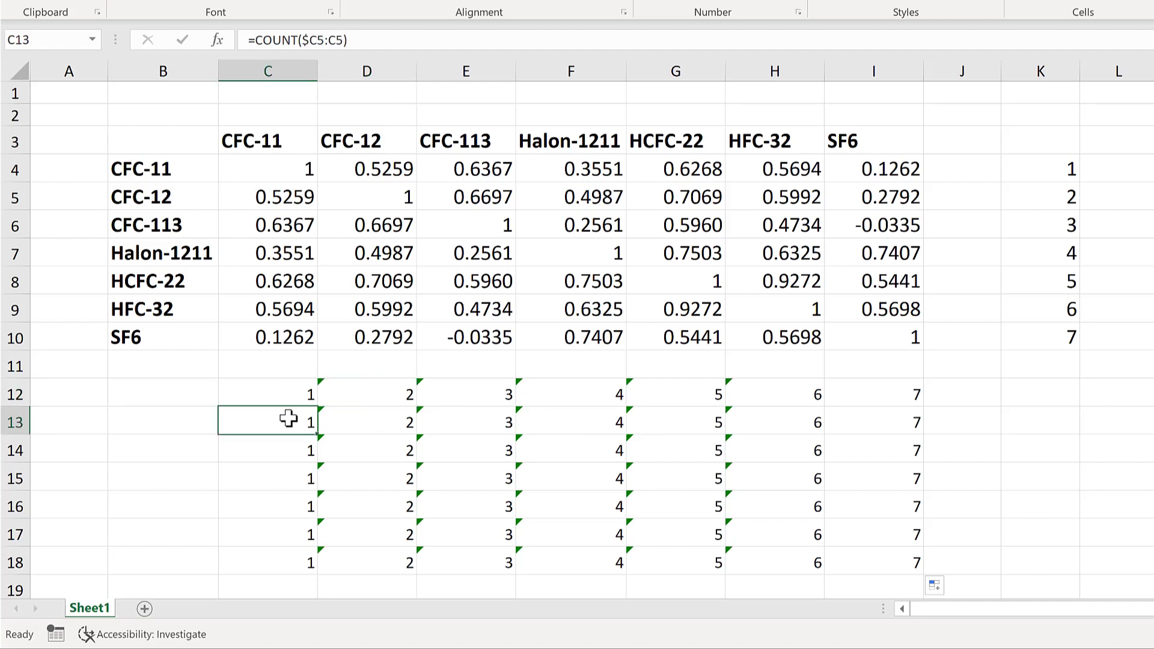
pyautogui.click(358, 40)
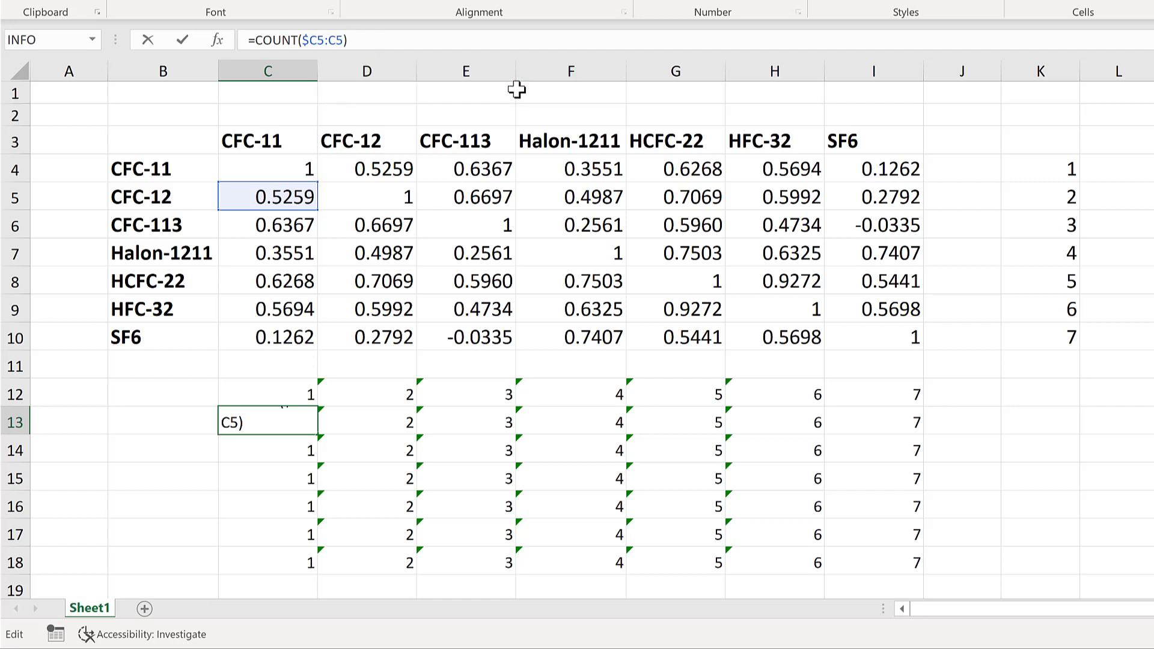
pyautogui.press('Return')
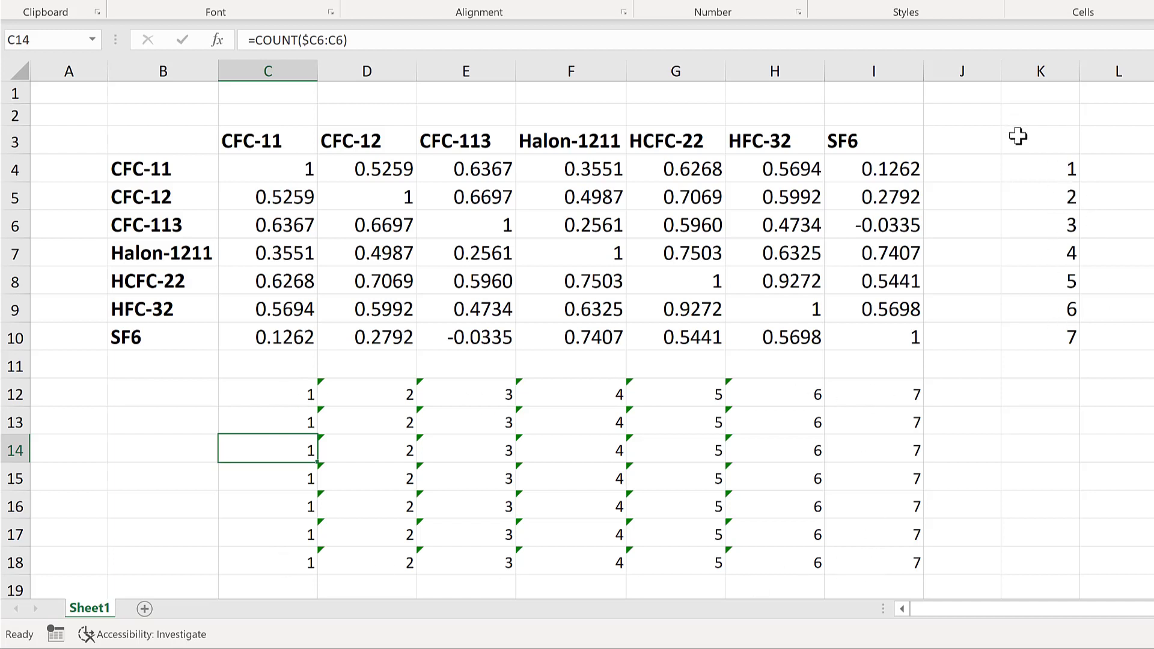
# Change C12 to =COUNT($C4:C4)>$K4 and fill it across and down to I18.
pyautogui.click(279, 387)
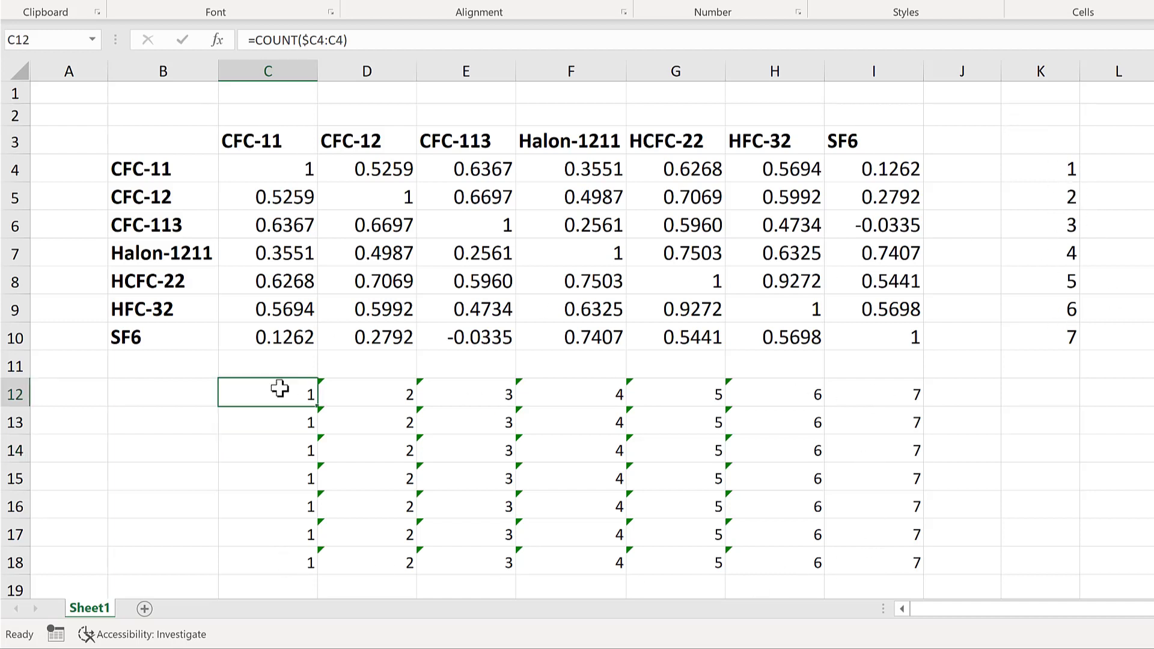
pyautogui.click(368, 39)
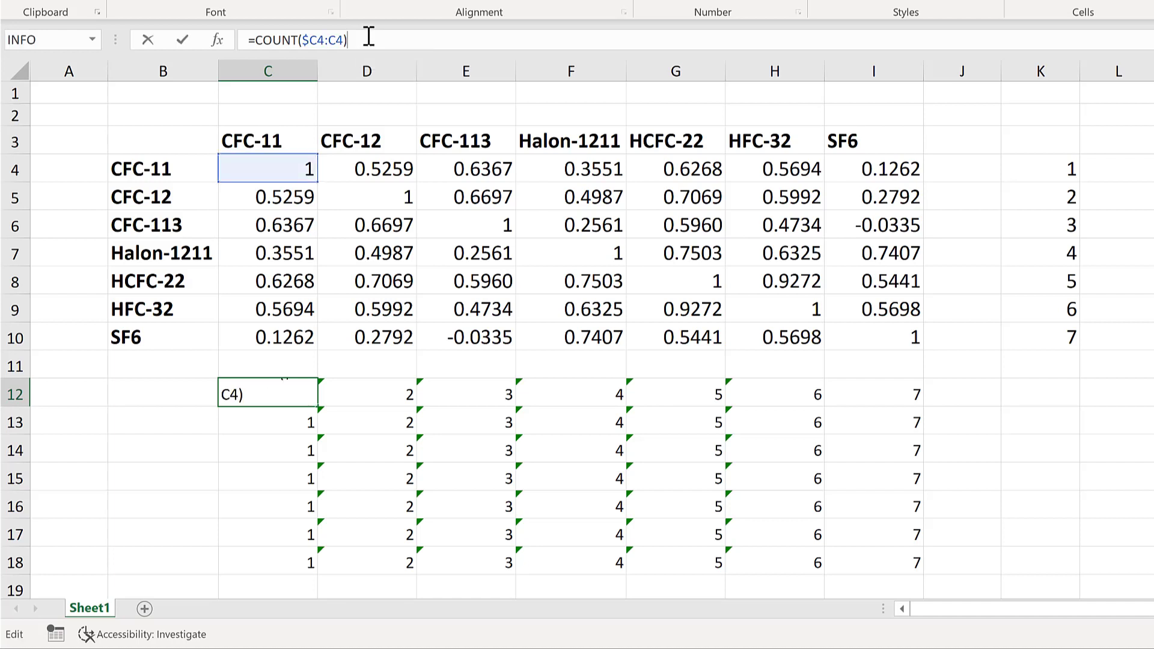
pyautogui.click(1041, 169)
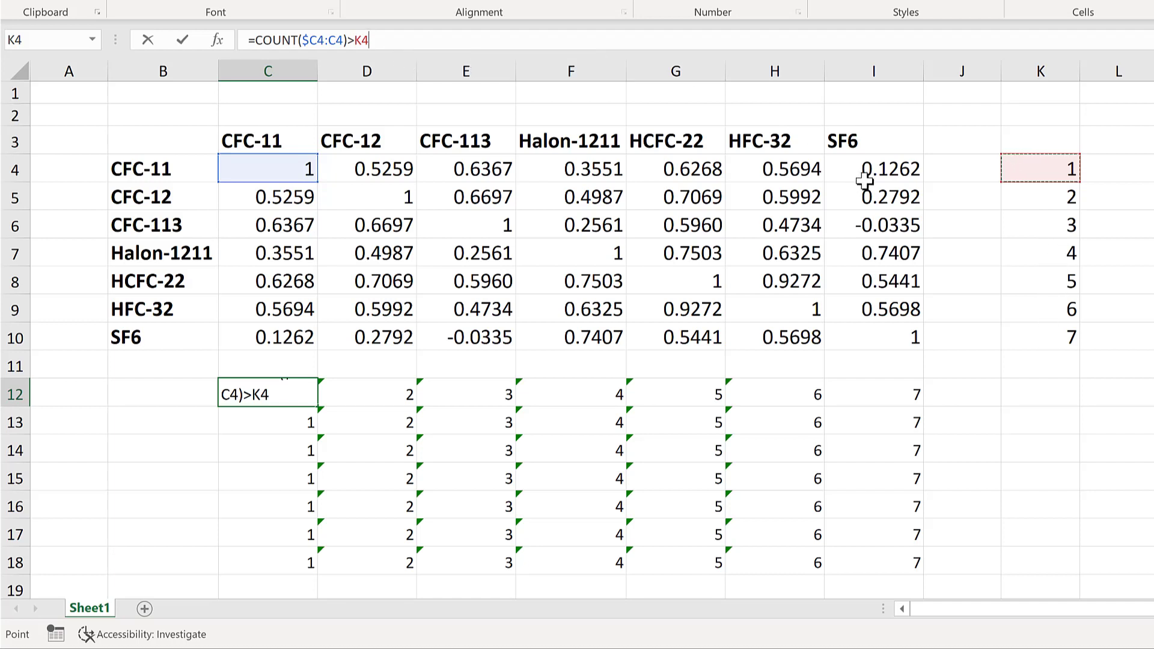
pyautogui.press('F4')
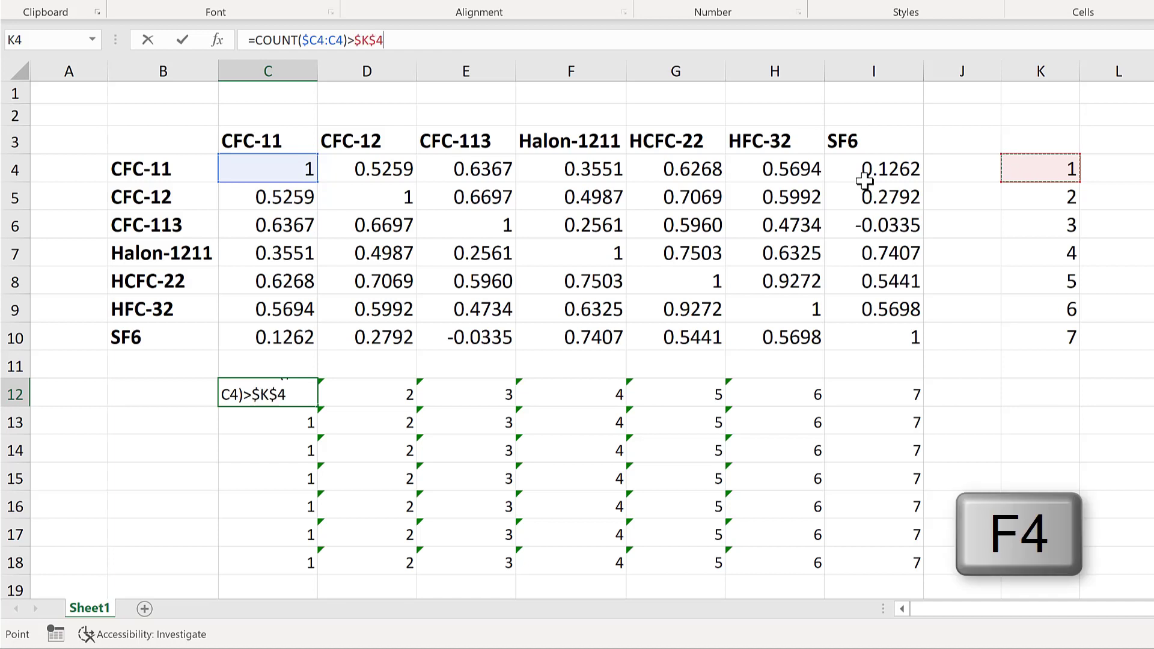
pyautogui.press('F4')
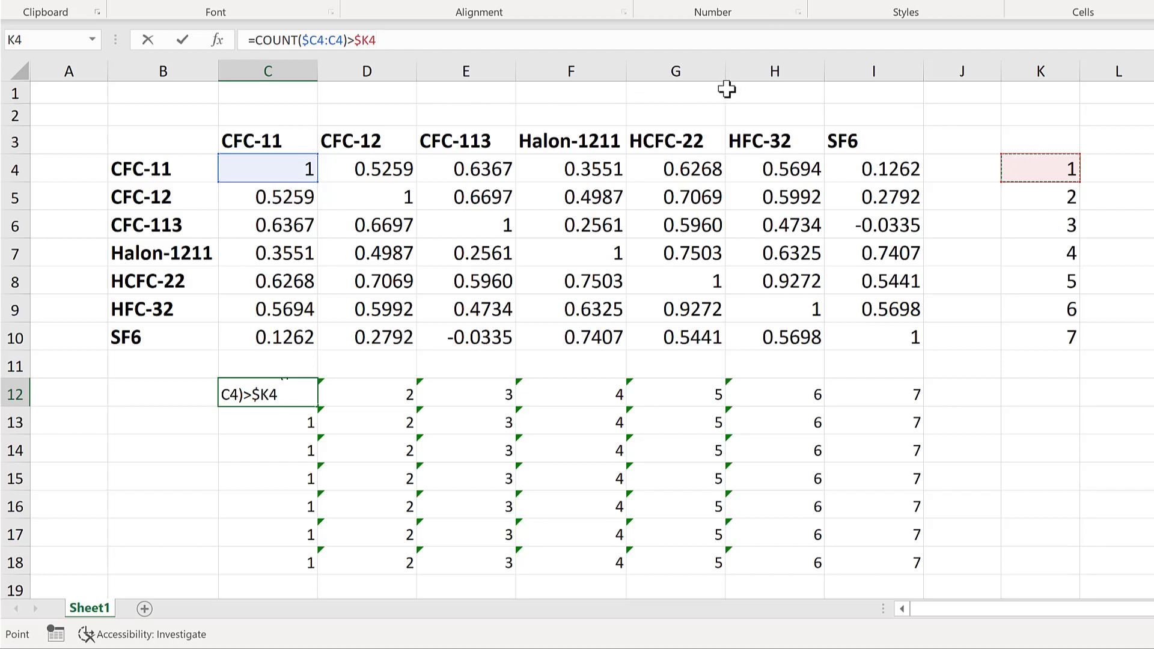
pyautogui.press('Return')
pyautogui.click(304, 399)
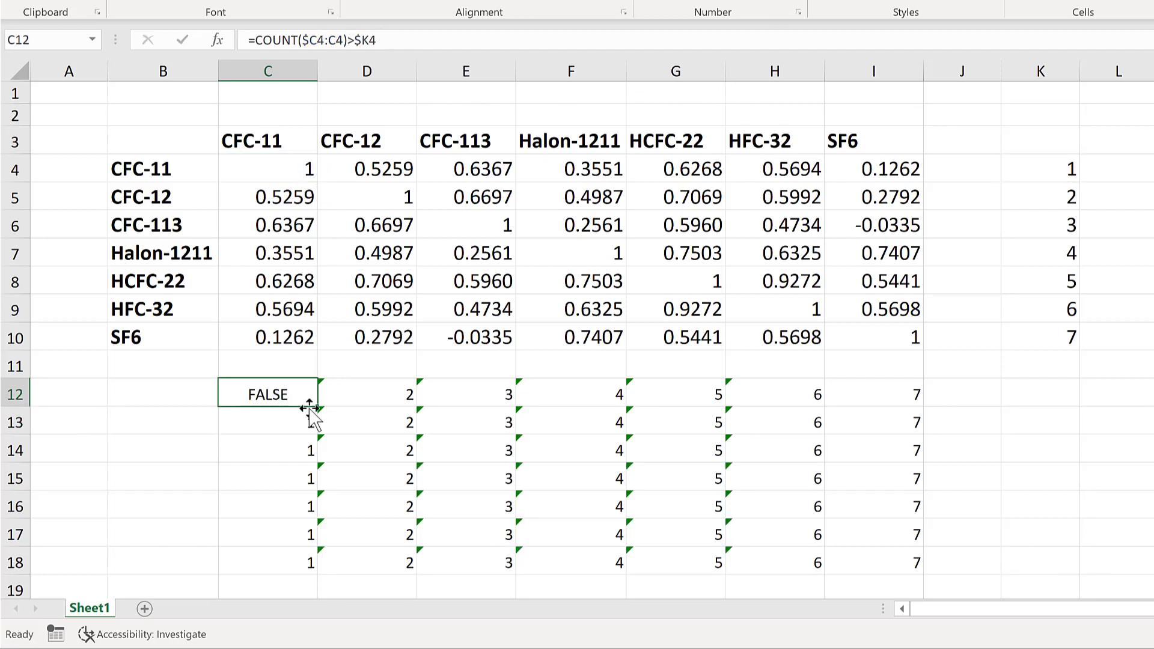
pyautogui.moveTo(317, 411); pyautogui.dragTo(922, 568)
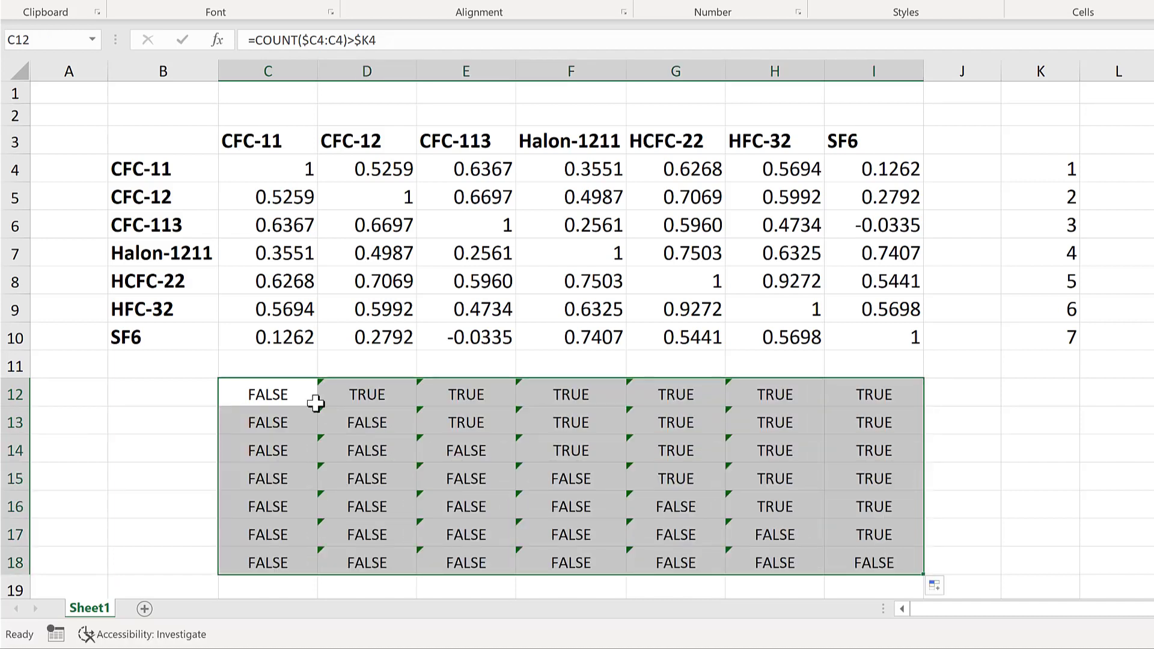
# Shade the diagonal cells C12, D13, E14, F15, G16, H17 and I18 yellow.
pyautogui.click(240, 384)
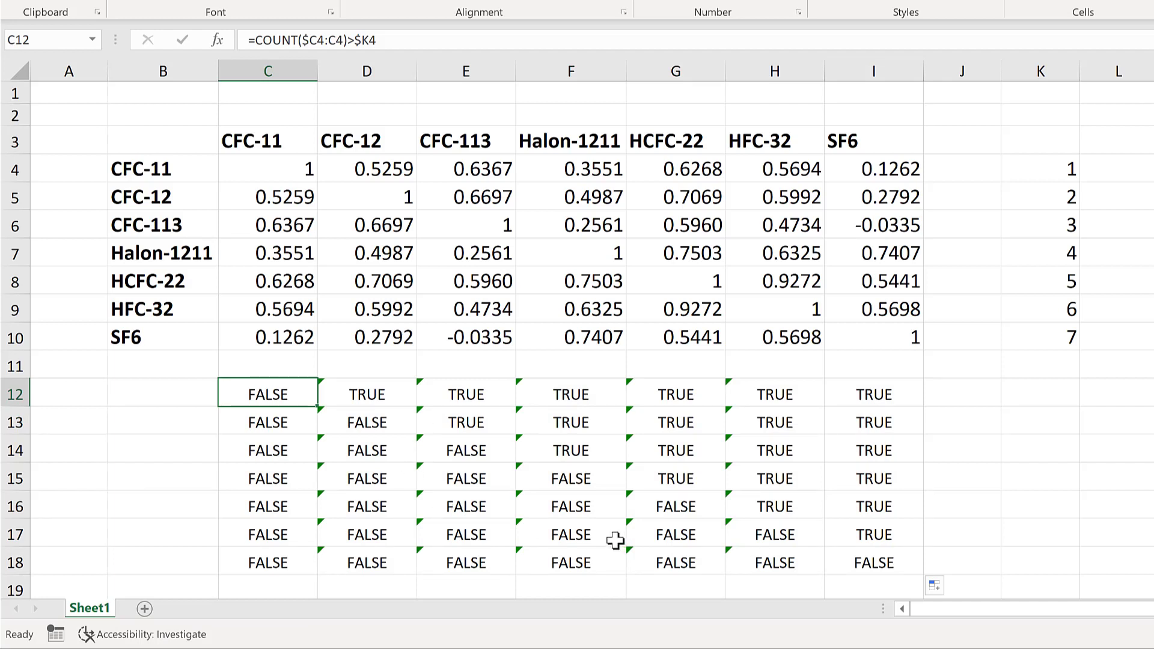
pyautogui.keyDown('ctrl'); pyautogui.click(378, 421); pyautogui.keyUp('ctrl')
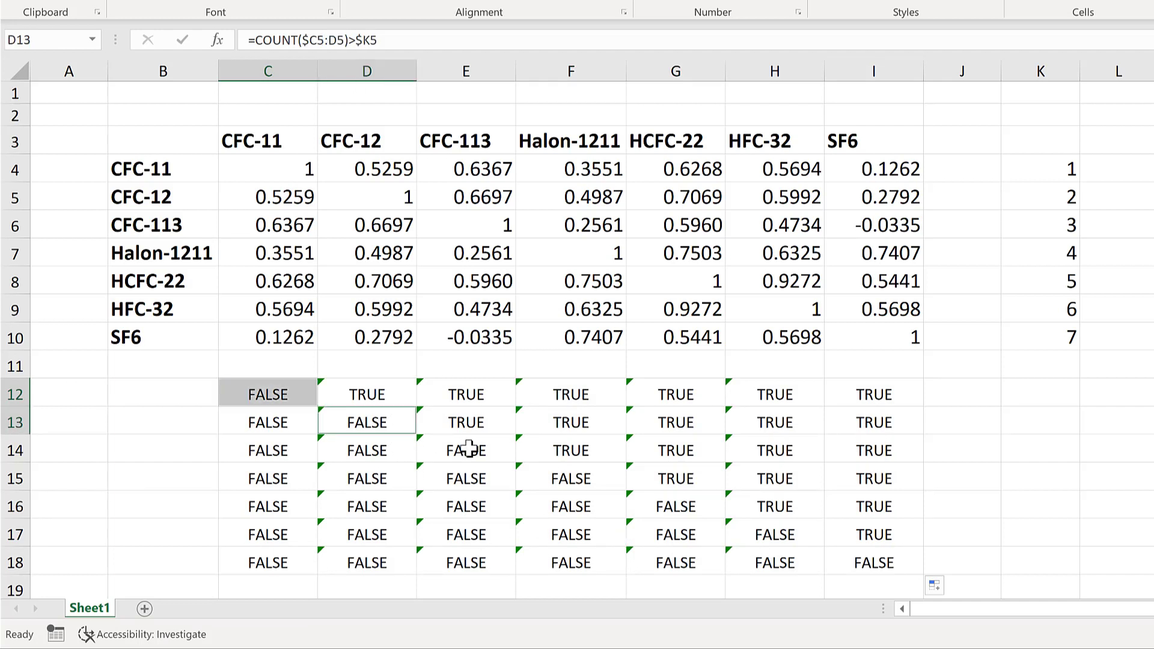
pyautogui.keyDown('ctrl'); pyautogui.click(469, 448); pyautogui.keyUp('ctrl')
pyautogui.keyDown('ctrl'); pyautogui.click(578, 481); pyautogui.keyUp('ctrl')
pyautogui.keyDown('ctrl'); pyautogui.click(665, 507); pyautogui.keyUp('ctrl')
pyautogui.keyDown('ctrl'); pyautogui.click(748, 531); pyautogui.keyUp('ctrl')
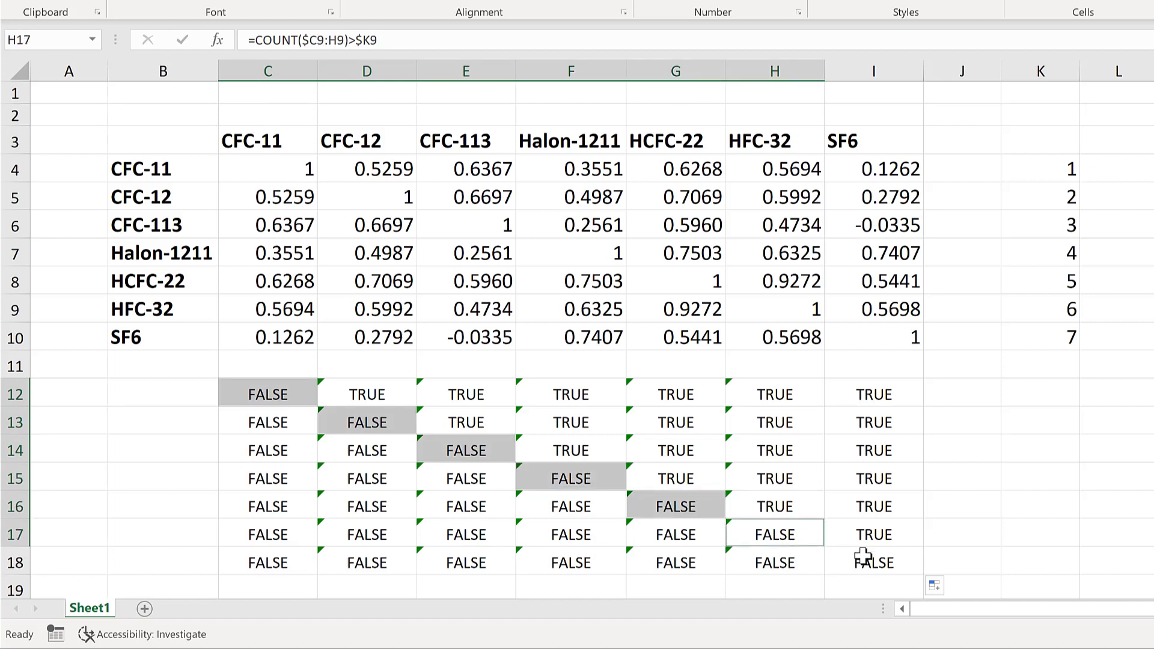
pyautogui.keyDown('ctrl'); pyautogui.click(863, 557); pyautogui.keyUp('ctrl')
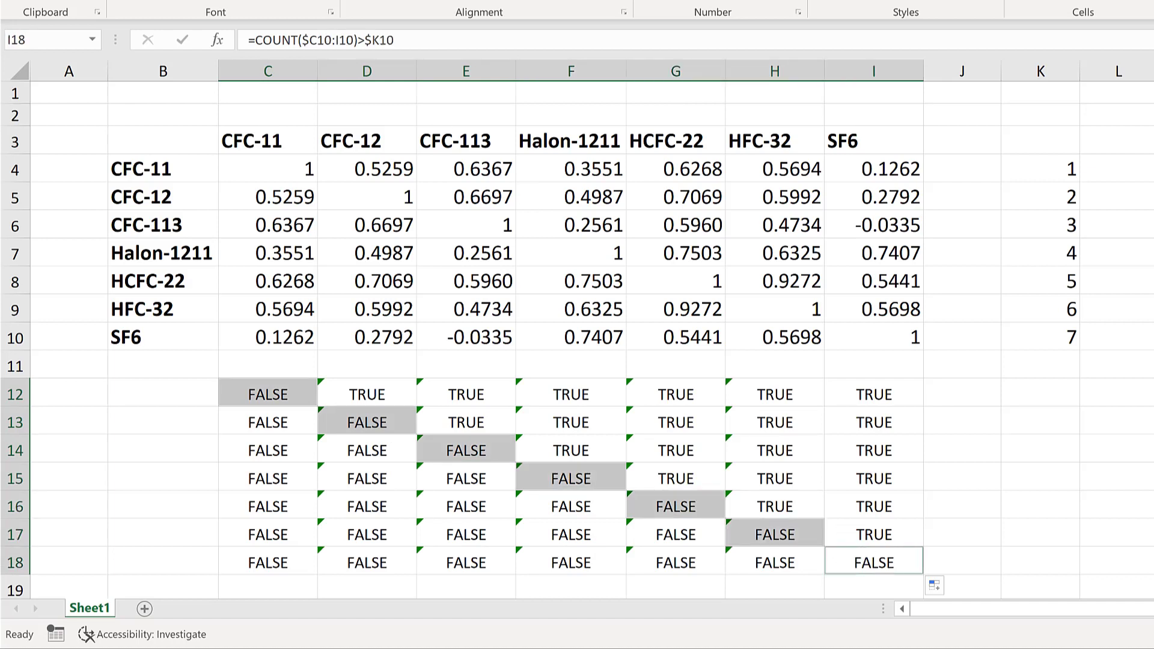
pyautogui.click(1008, 368)
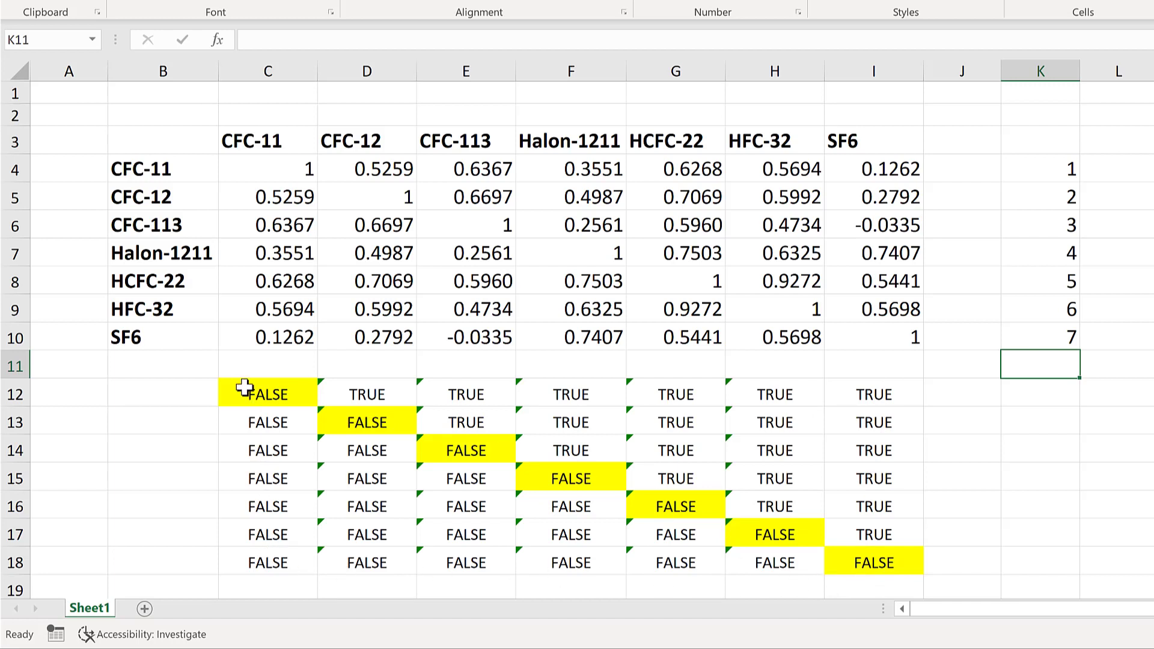
# Inspect the comparison formulas in D14 and F14 without changing them.
pyautogui.click(374, 450)
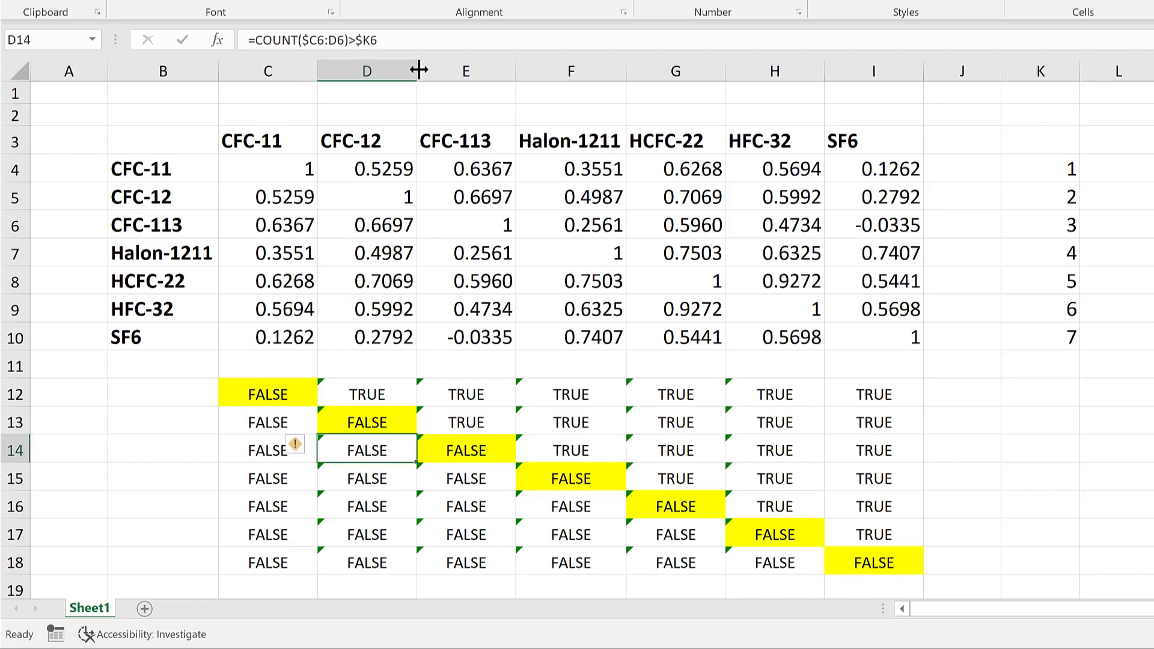
pyautogui.click(406, 38)
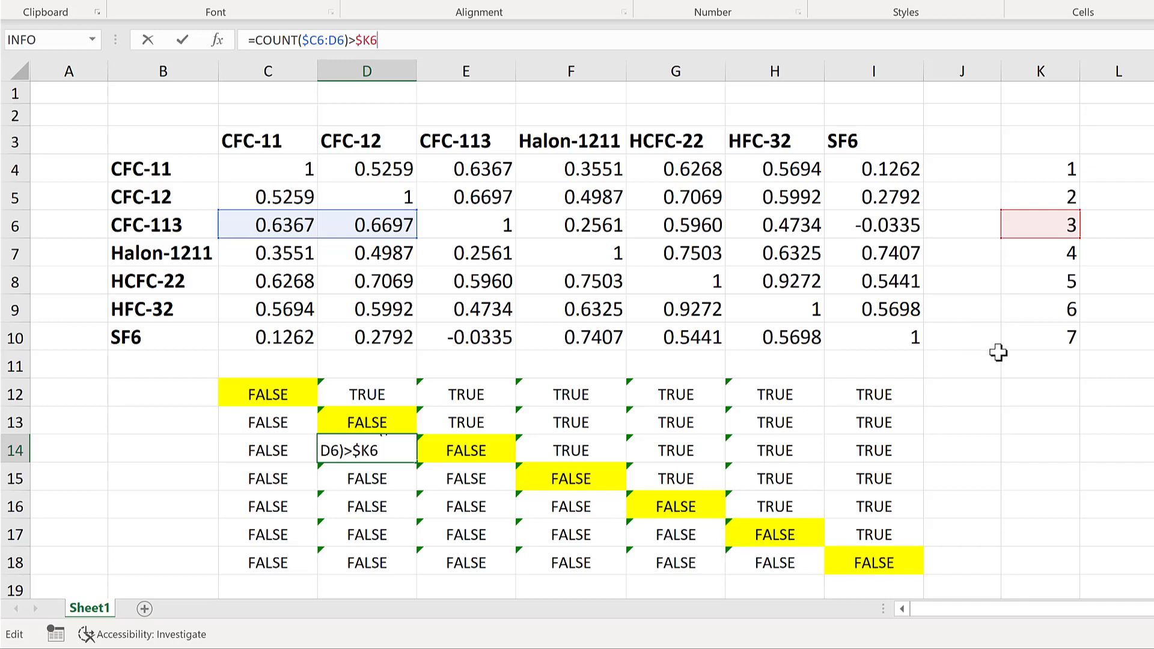
pyautogui.press('Return')
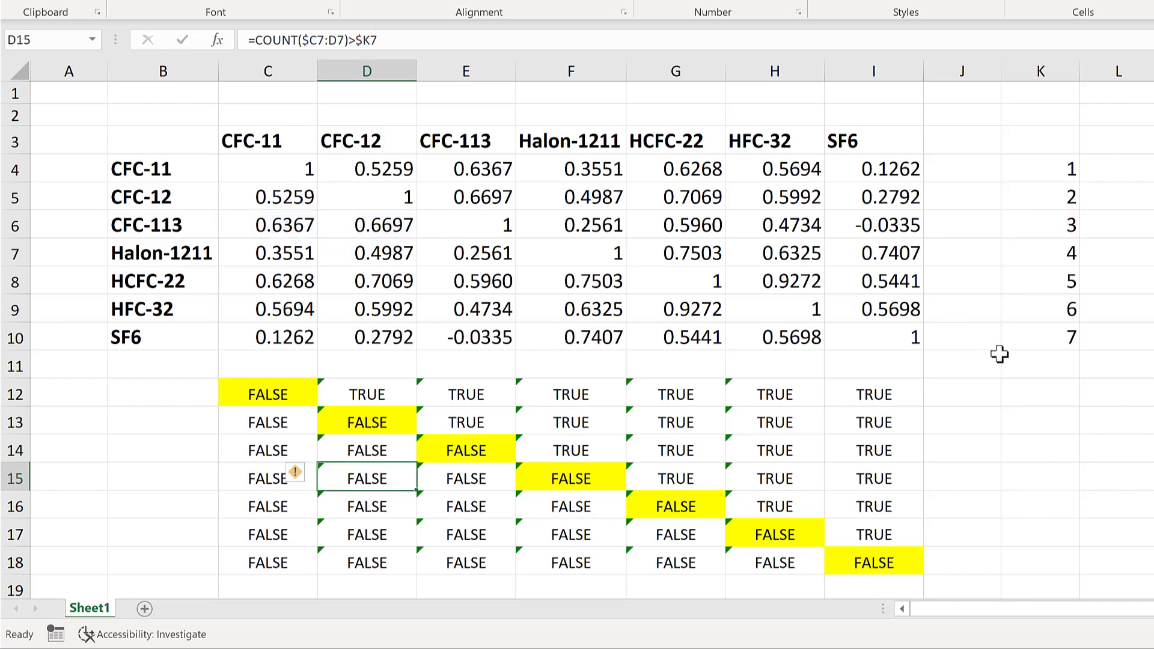
pyautogui.click(580, 449)
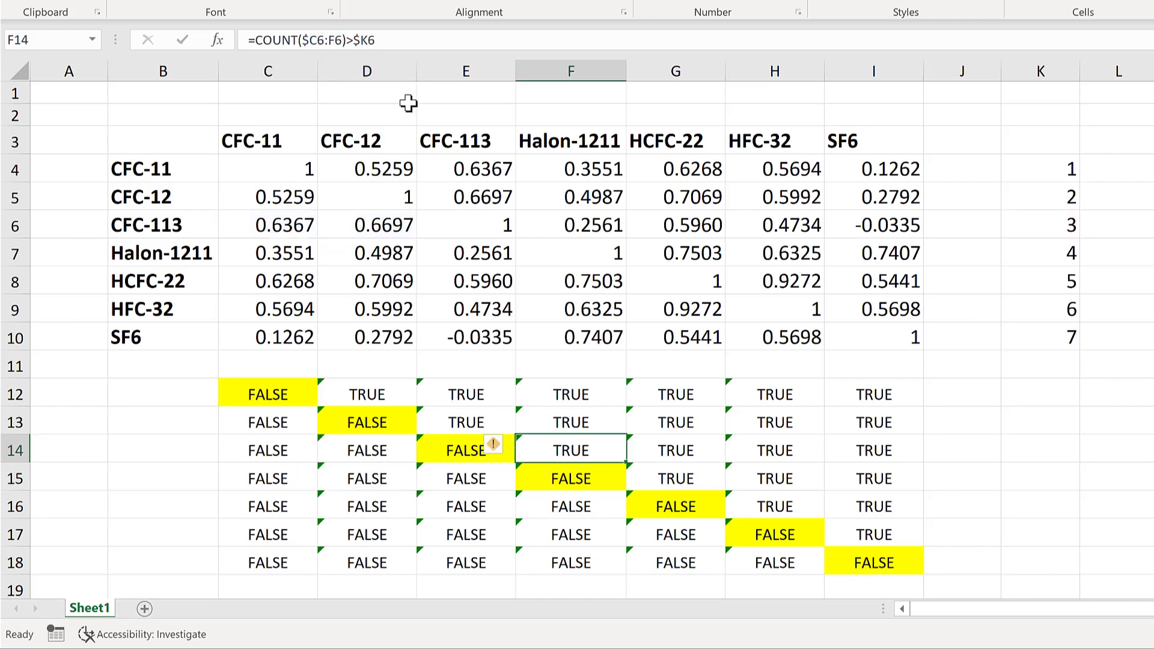
pyautogui.click(398, 42)
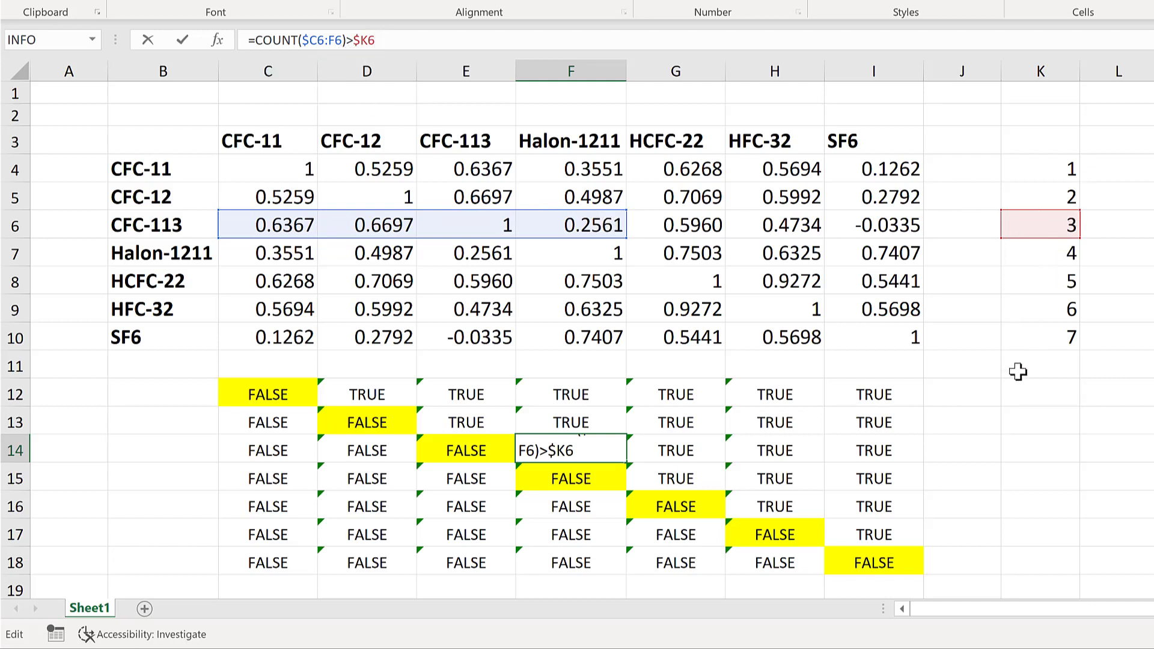
pyautogui.press('Return')
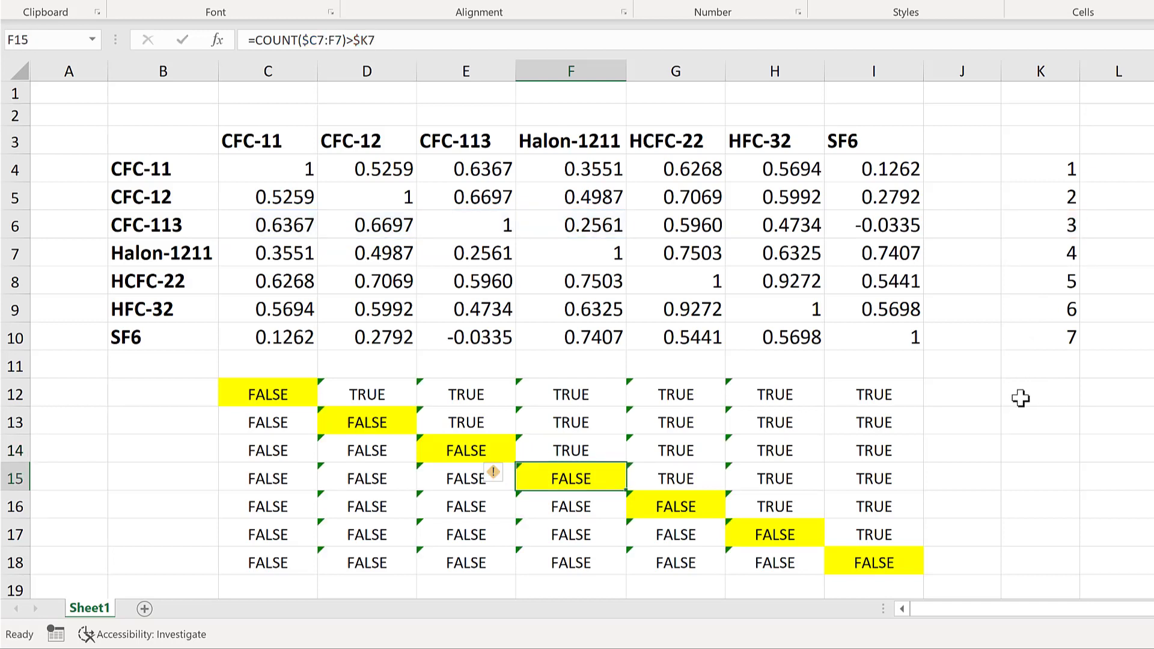
# Copy C12's formula text =COUNT($C4:C4)>$K4 from the formula bar, then select C4:I10.
pyautogui.click(1020, 398)
pyautogui.click(262, 395)
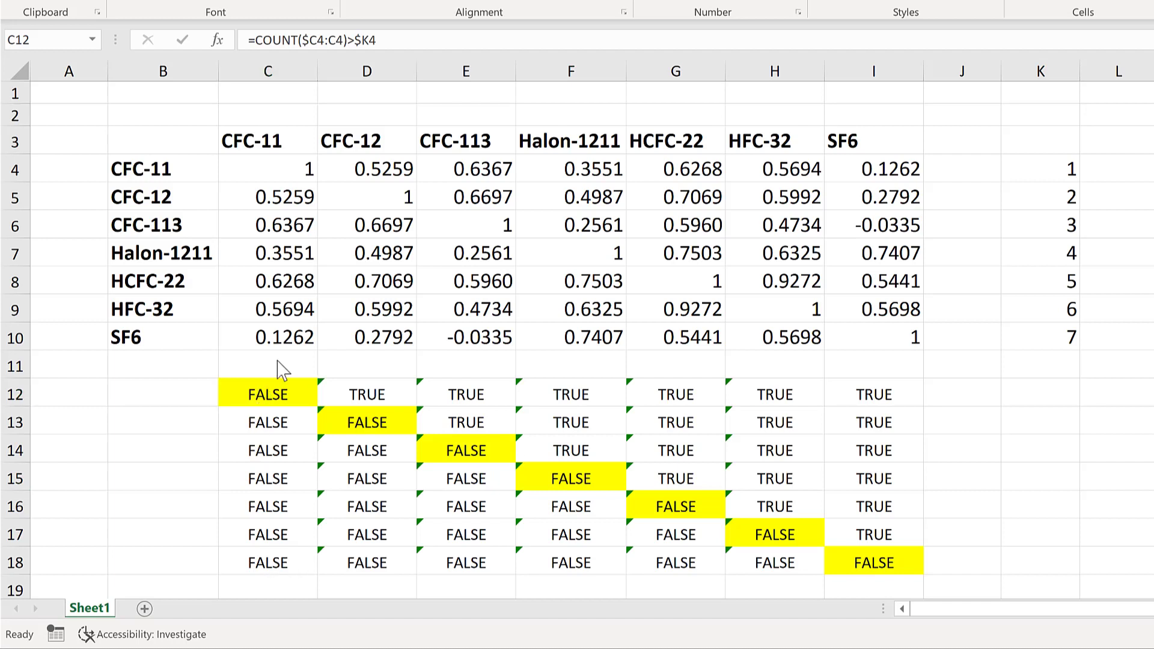
pyautogui.click(269, 395)
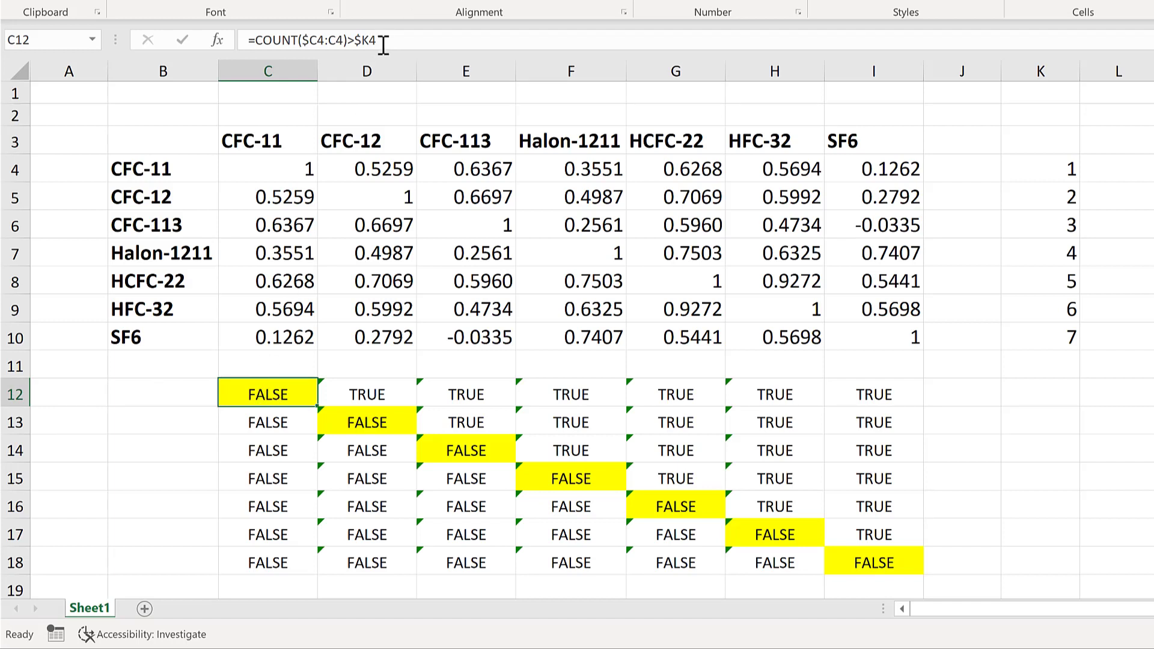
pyautogui.moveTo(383, 39); pyautogui.dragTo(236, 39)
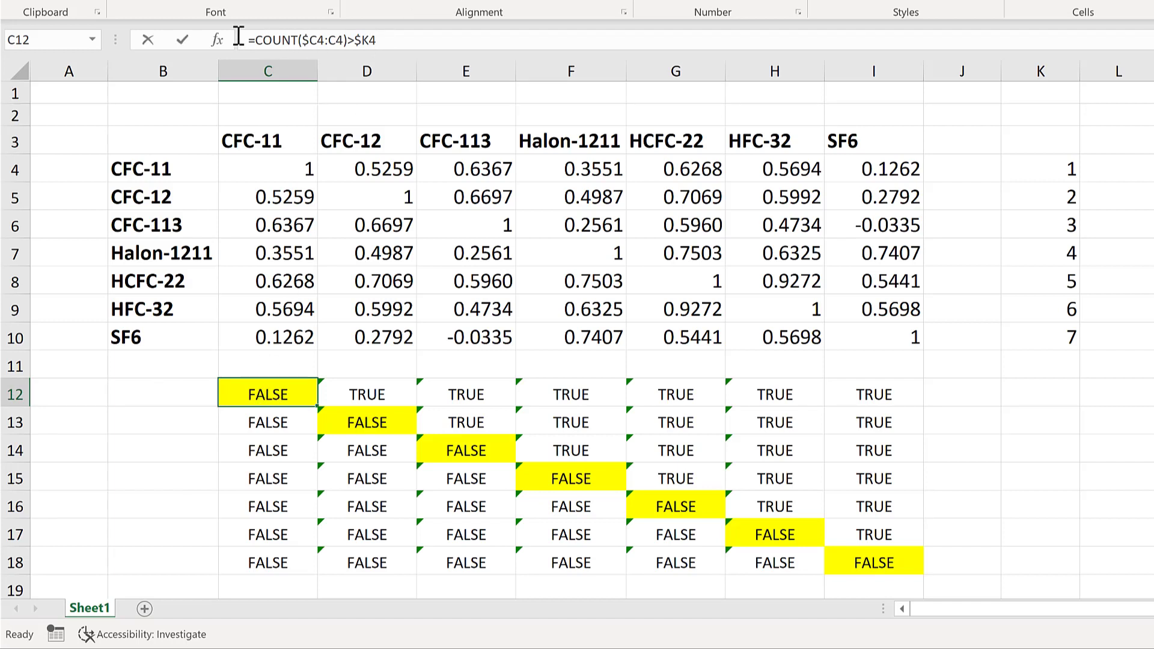
pyautogui.rightClick(283, 40)
pyautogui.click(317, 72)
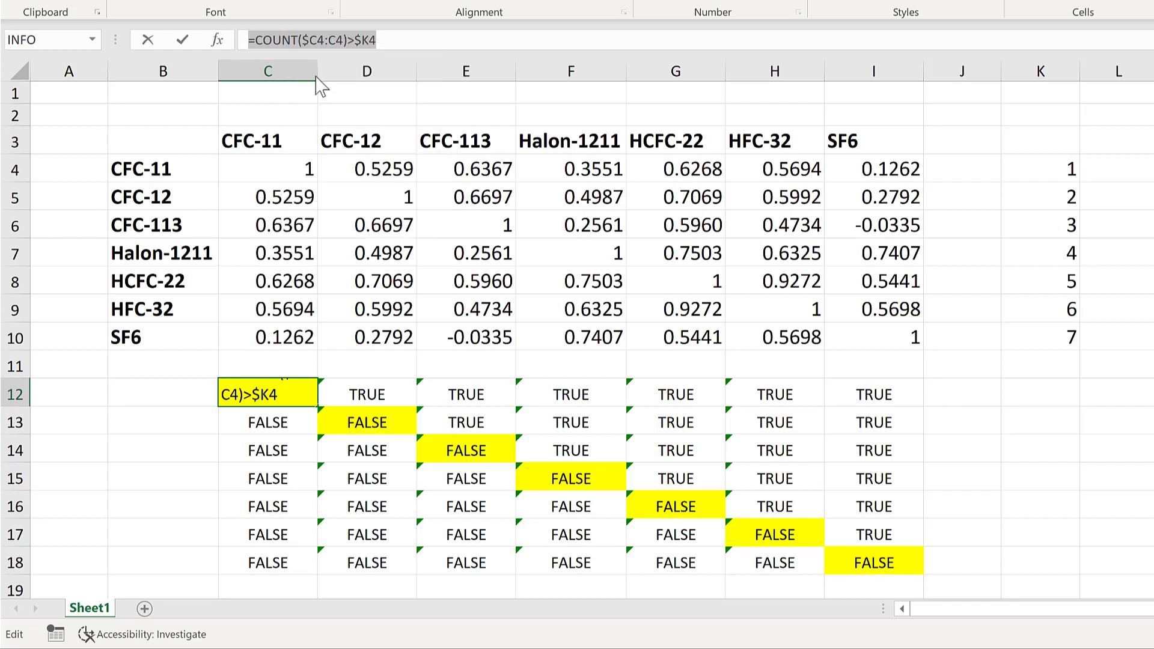
pyautogui.click(391, 43)
pyautogui.press('Escape')
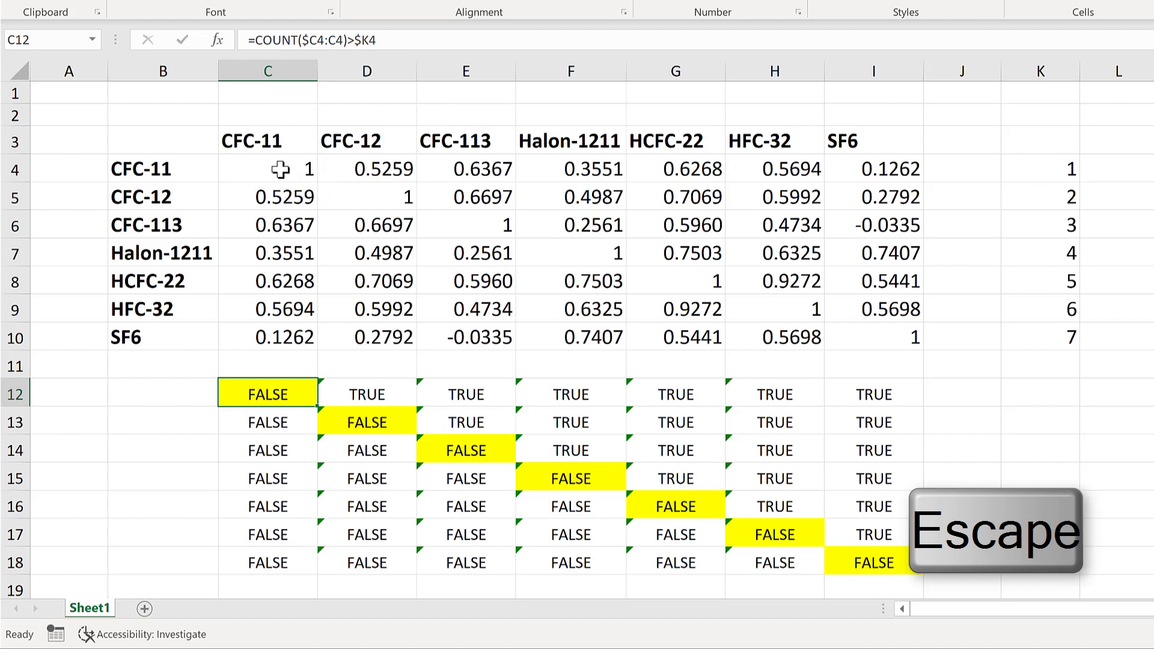
pyautogui.moveTo(279, 169); pyautogui.dragTo(862, 331)
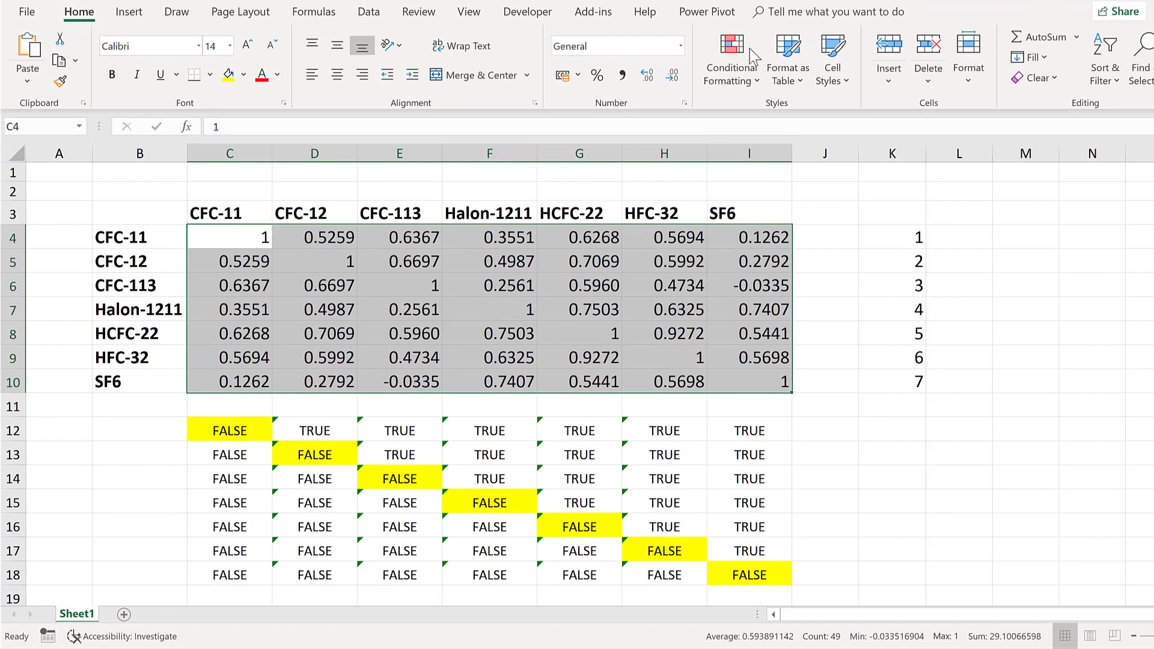
# Add a new formula rule =COUNT($C4:C4)>$K4 for C4:I10 with white font colour.
pyautogui.click(744, 55)
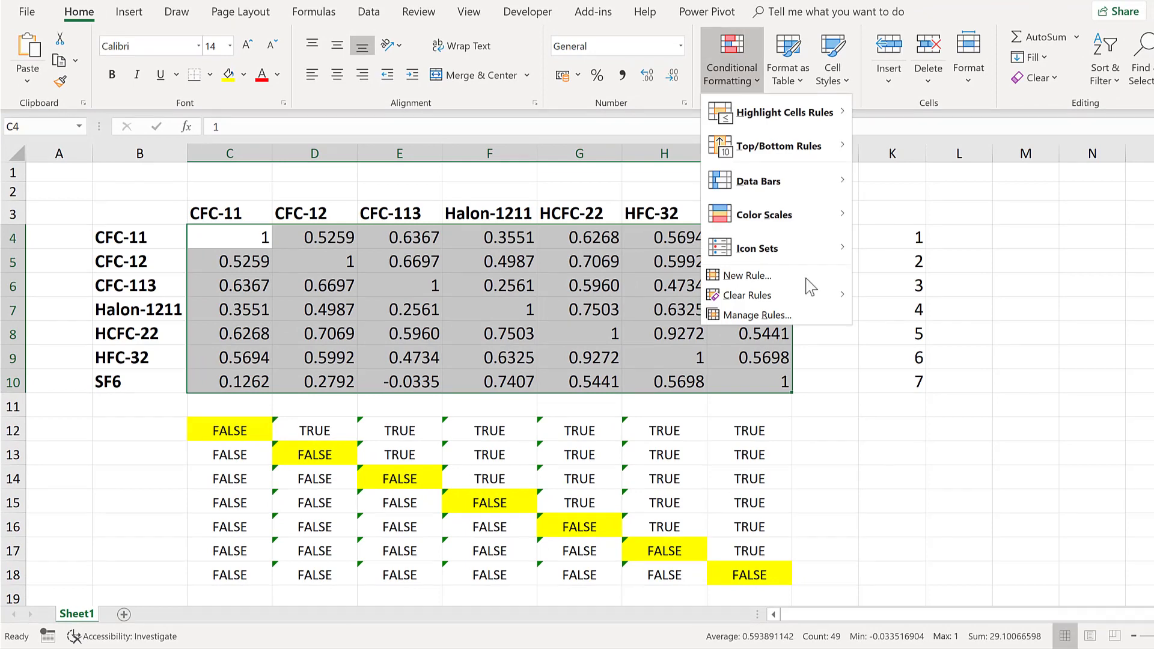
pyautogui.click(777, 275)
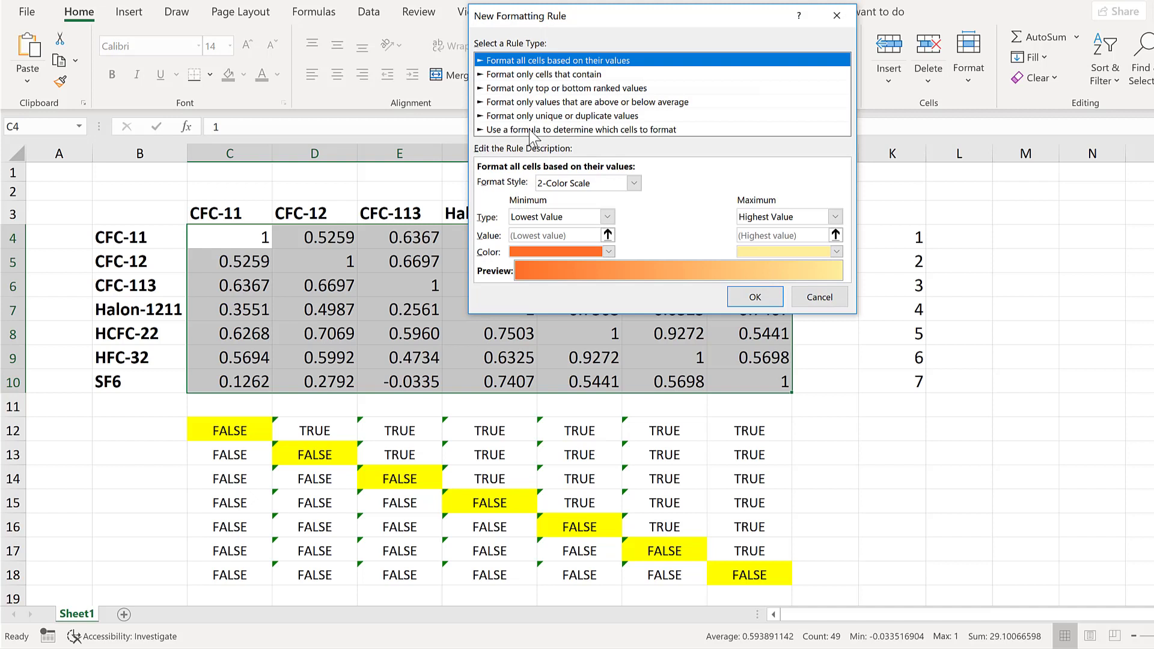
pyautogui.click(649, 129)
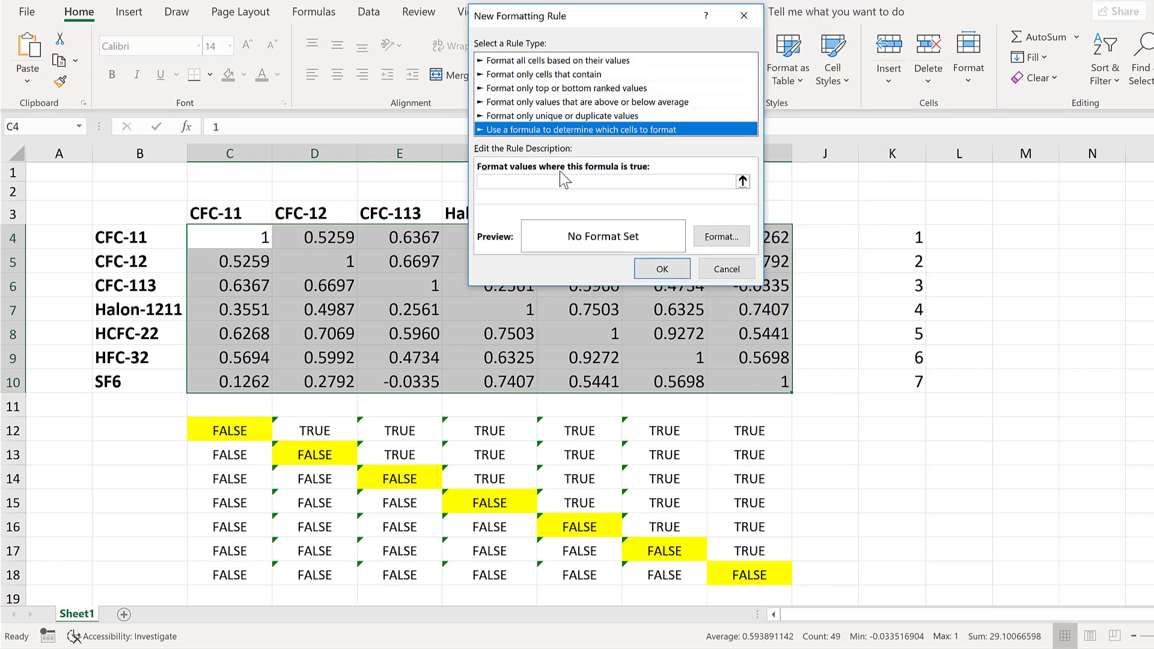
pyautogui.click(551, 181)
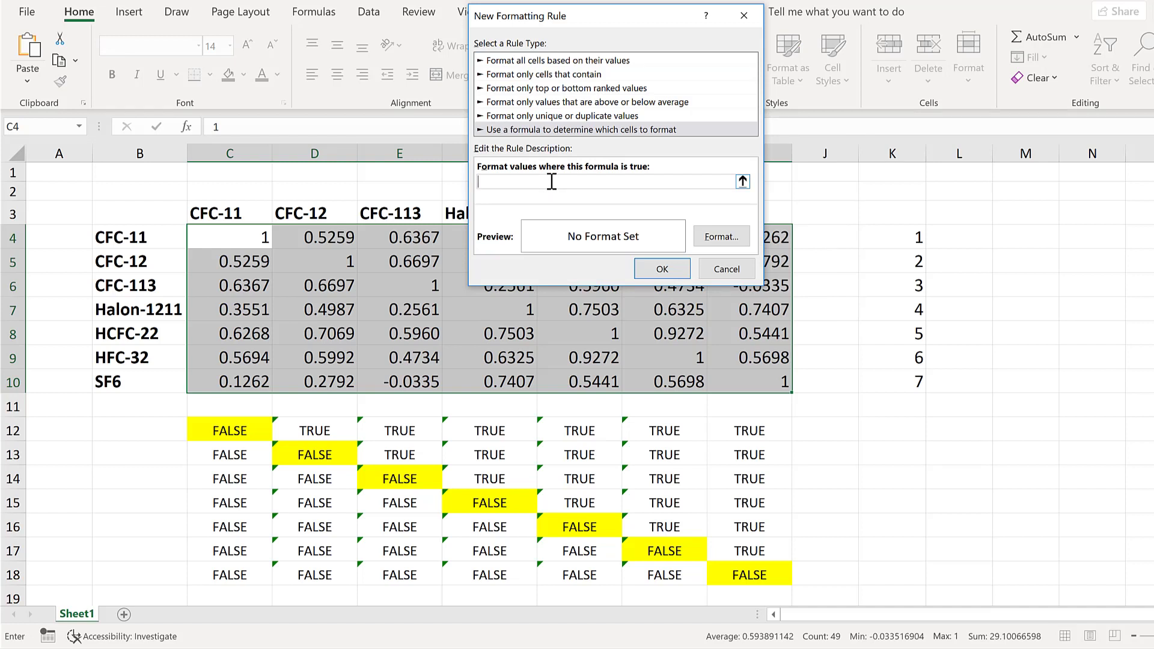
pyautogui.hotkey('ctrl', 'v')
pyautogui.click(724, 237)
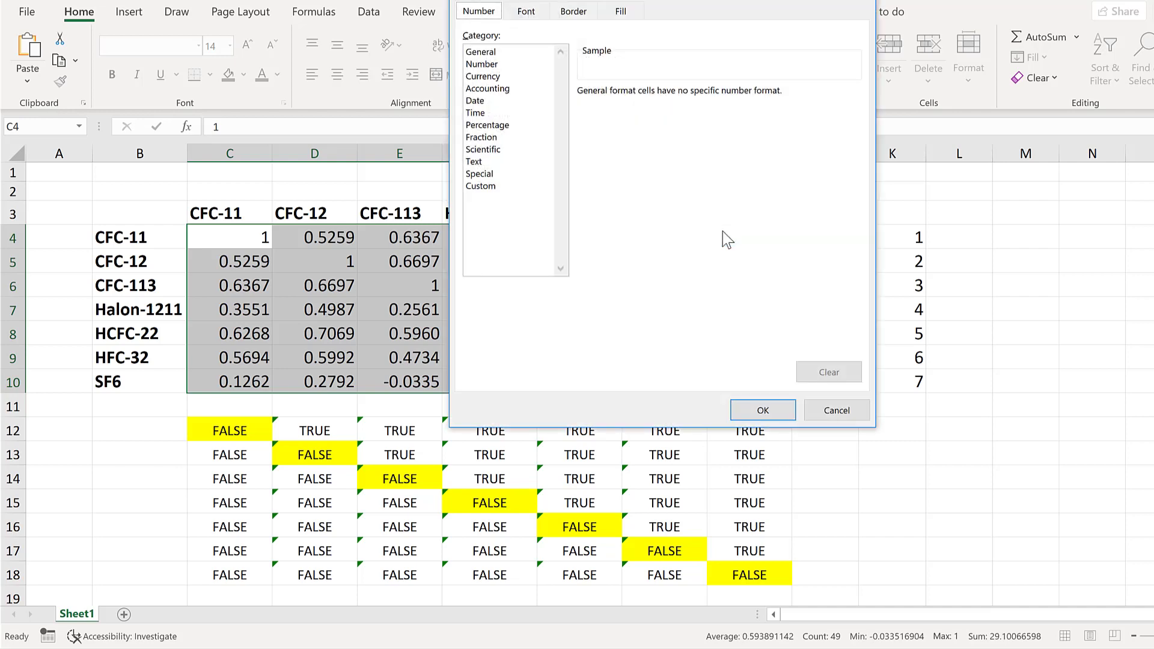
pyautogui.click(527, 11)
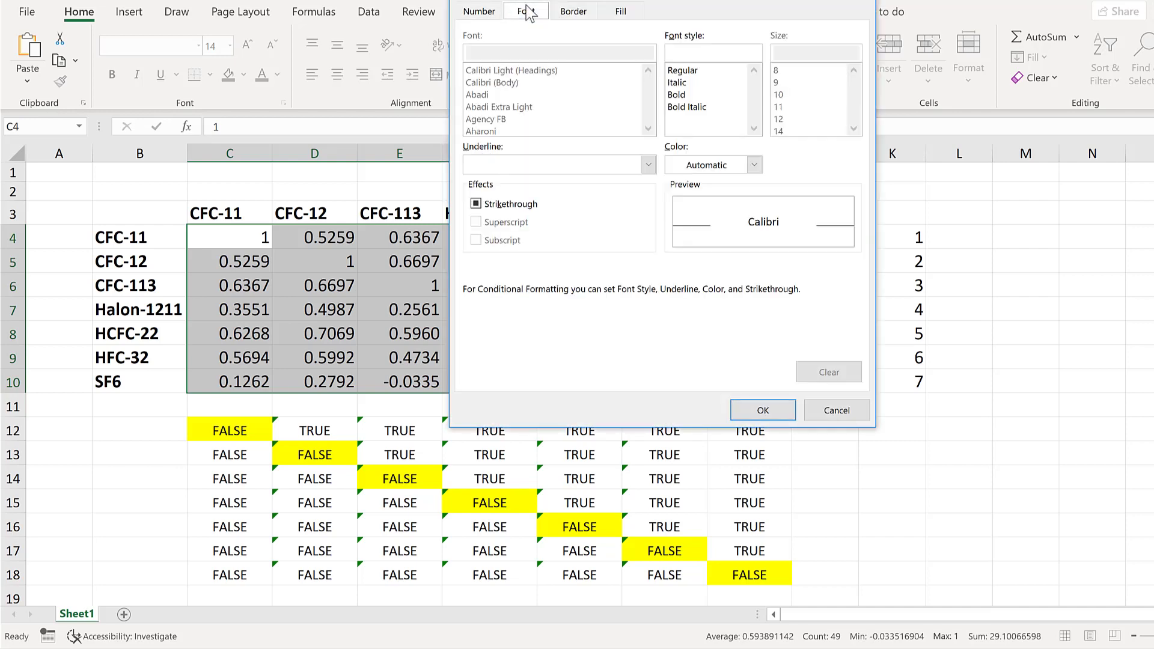
pyautogui.click(753, 164)
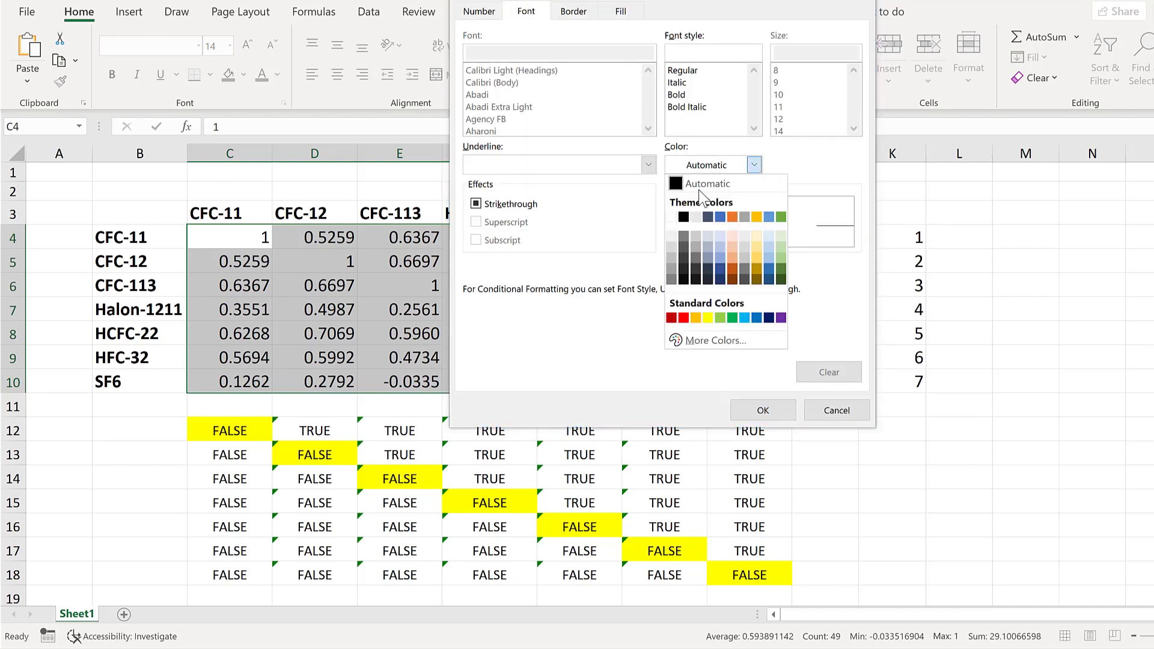
pyautogui.click(672, 216)
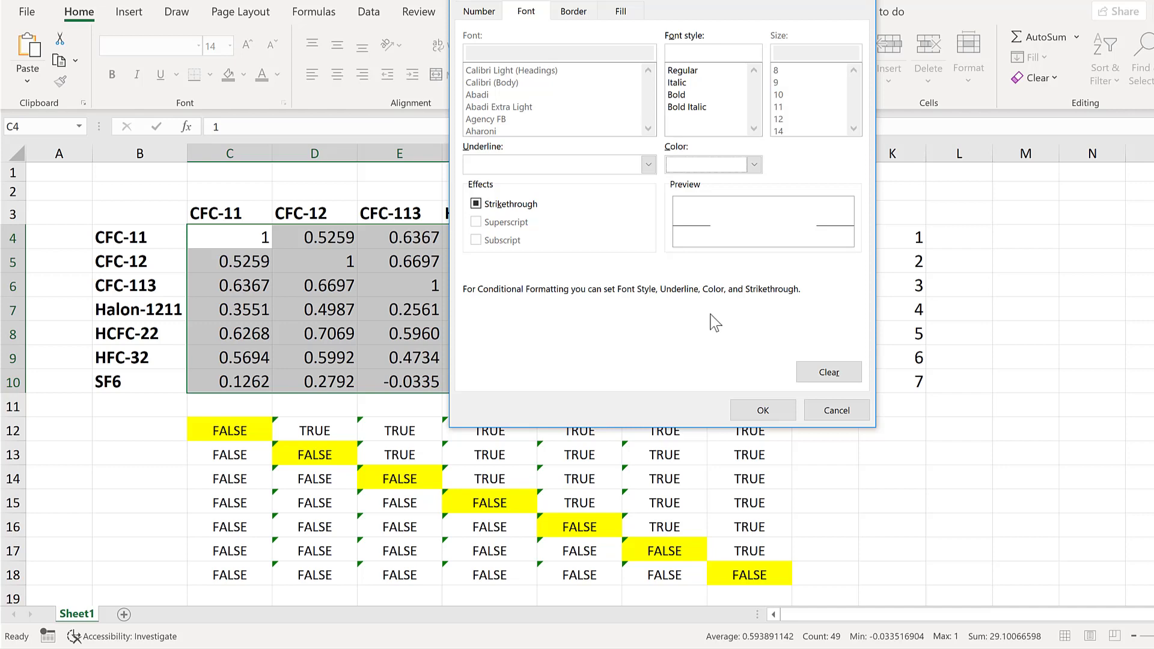
pyautogui.click(754, 405)
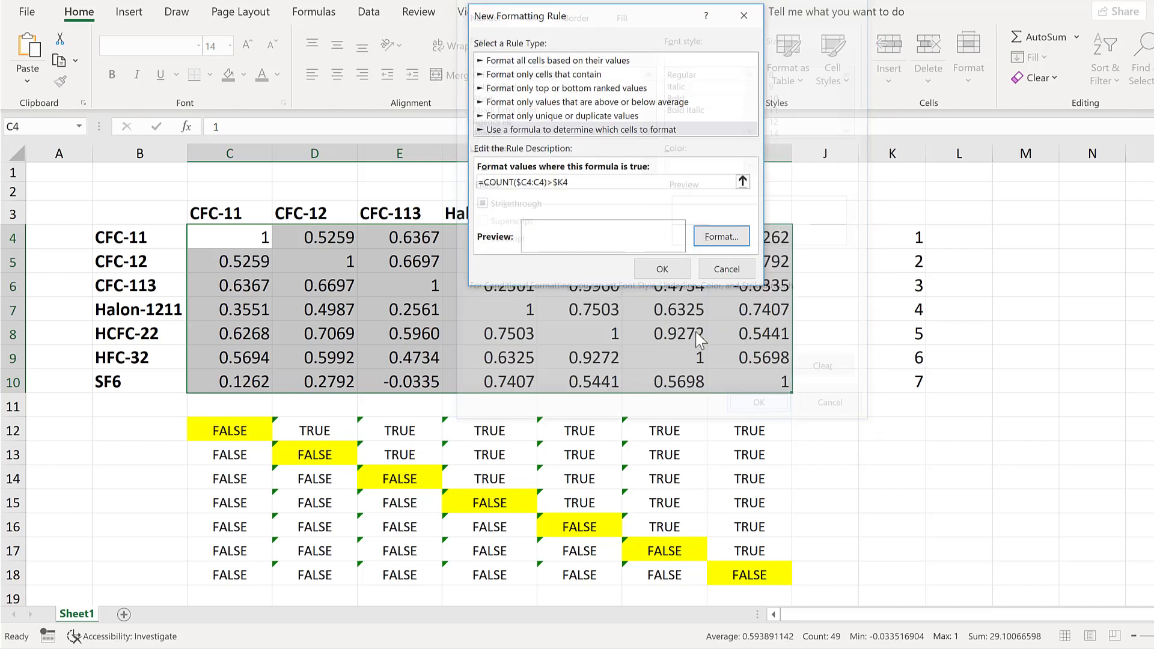
# Create the white-text rule and check the hidden upper-triangle values in G4, H5 and G6.
pyautogui.click(663, 270)
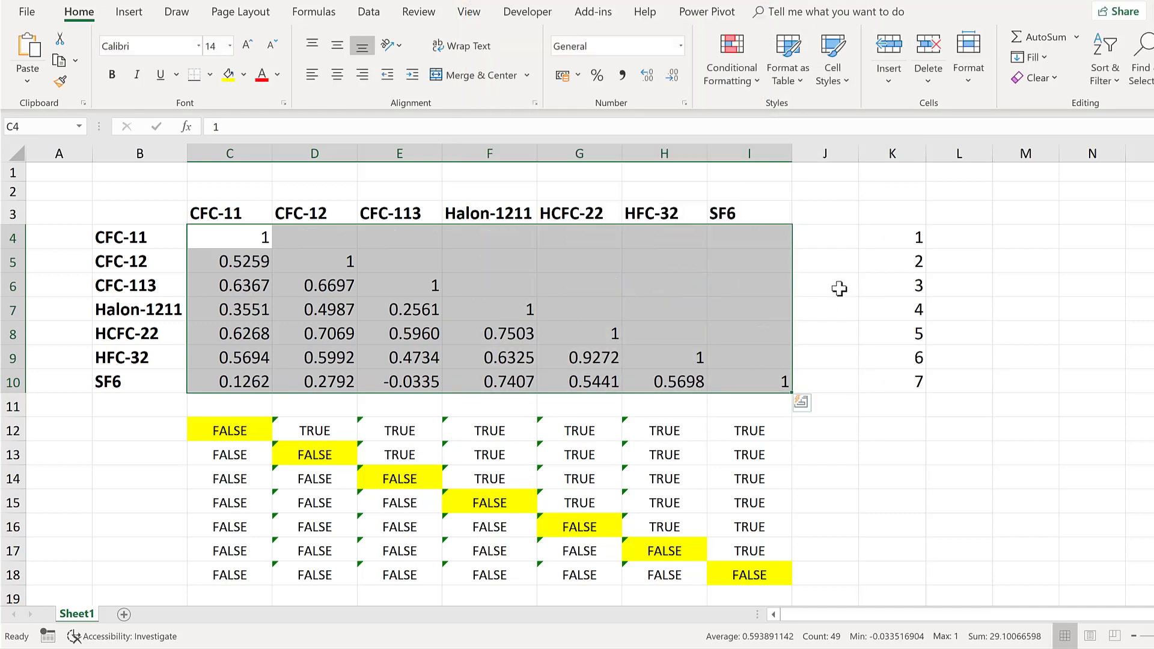
pyautogui.click(838, 286)
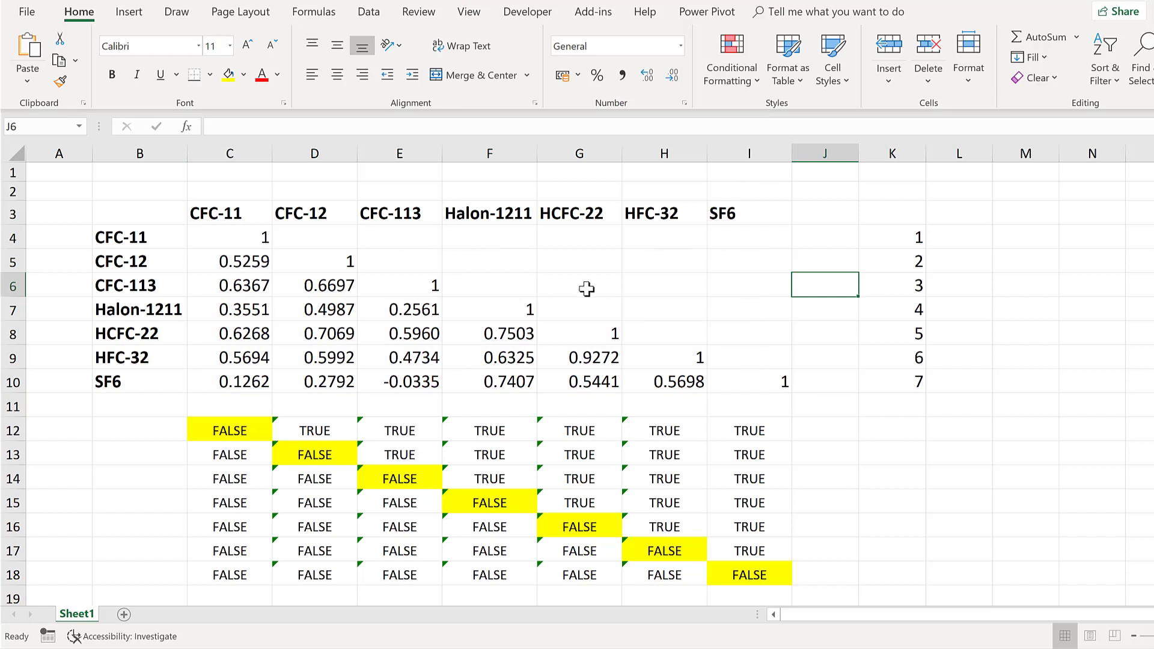
pyautogui.click(546, 234)
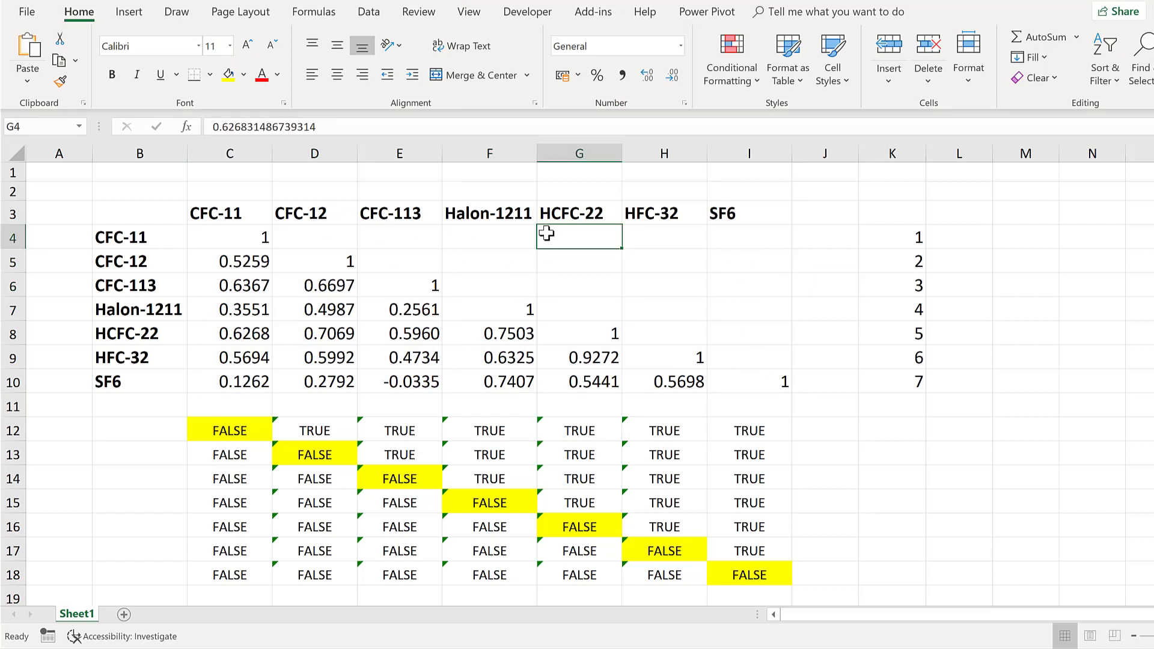
pyautogui.click(633, 265)
pyautogui.click(591, 287)
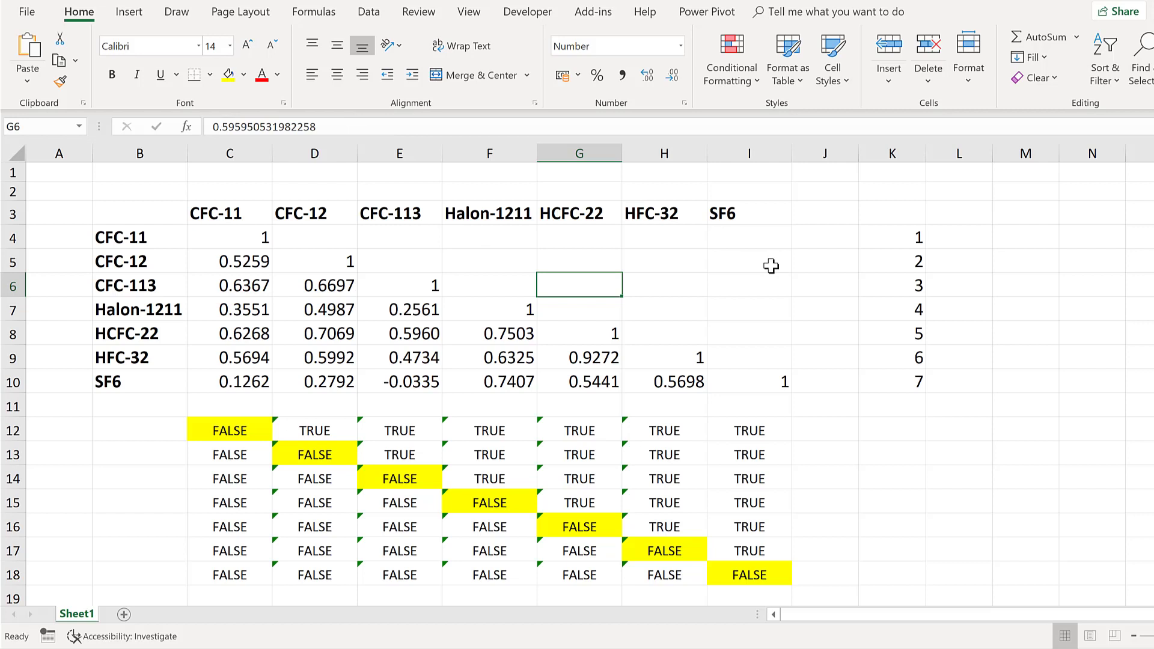
# Fill G4 and I6 yellow, then select the correlation matrix cells.
pyautogui.click(596, 238)
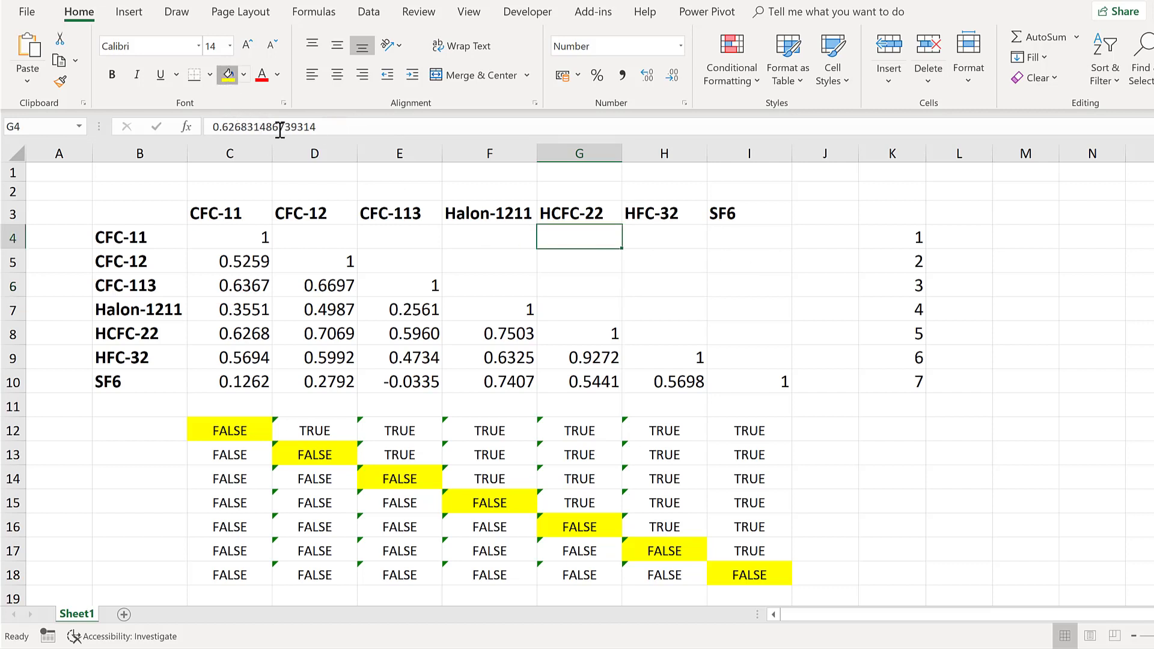
pyautogui.click(228, 75)
pyautogui.click(715, 291)
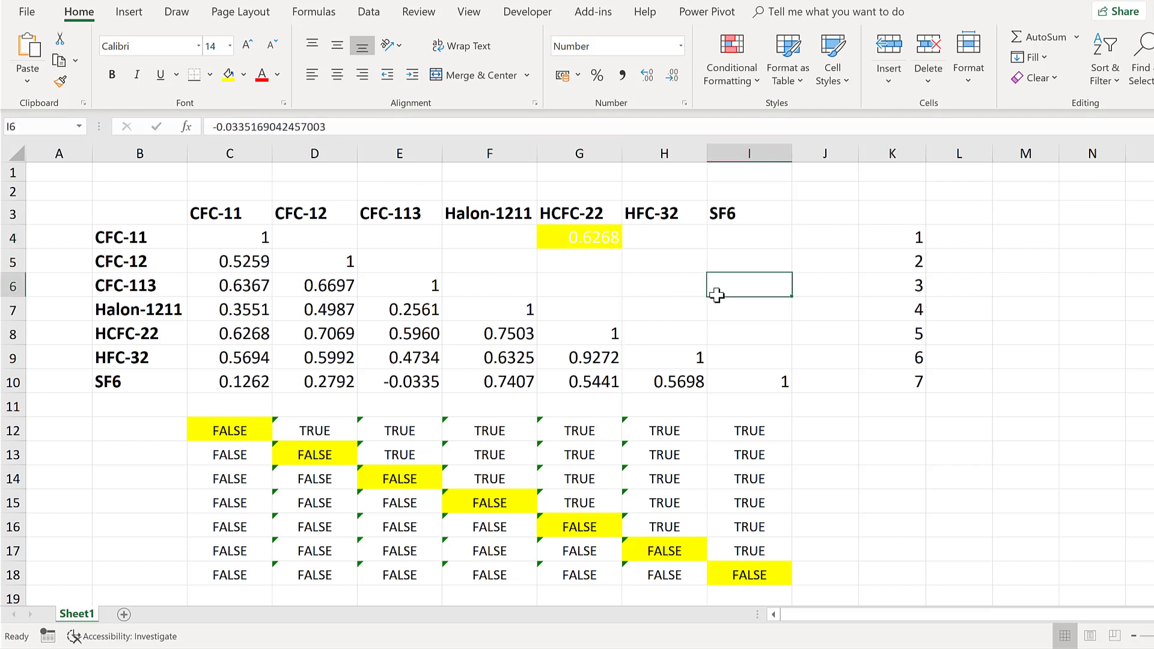
pyautogui.click(229, 75)
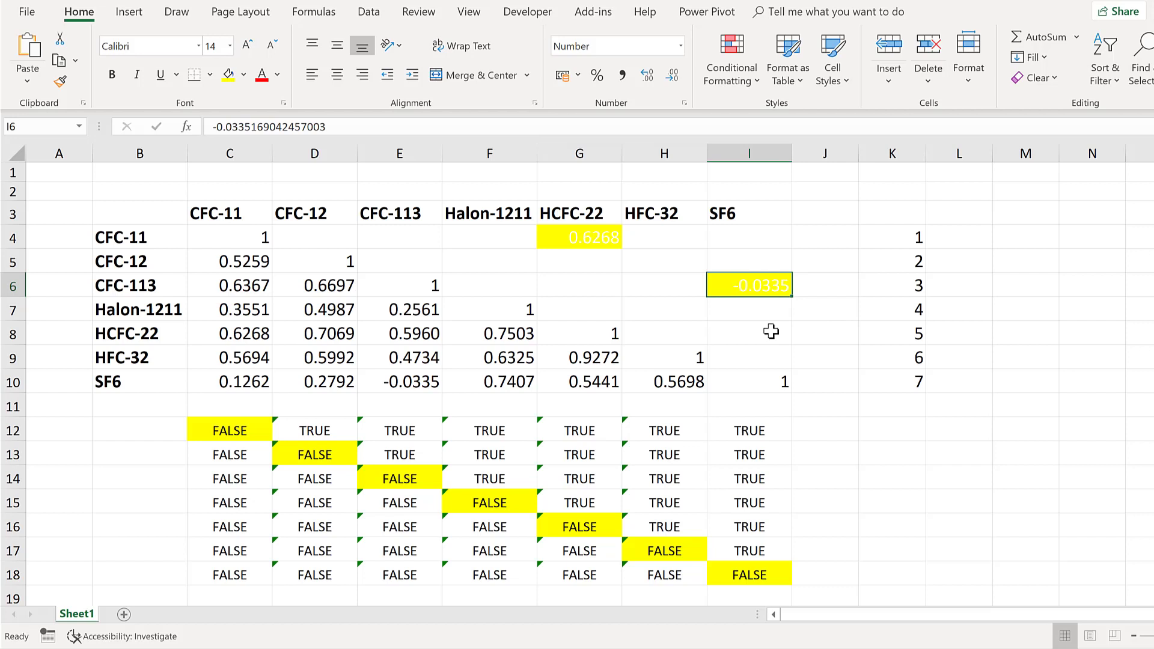
pyautogui.moveTo(240, 236); pyautogui.dragTo(732, 379)
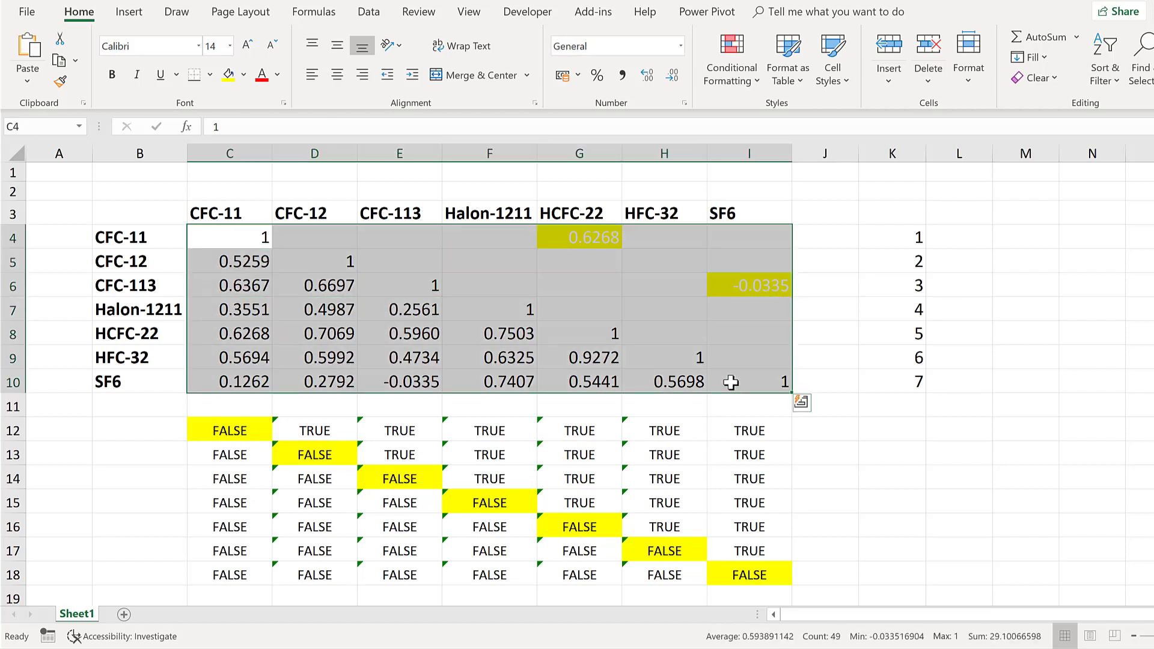
# Edit the COUNT-based rule's format, resetting its font colour to Automatic.
pyautogui.click(722, 61)
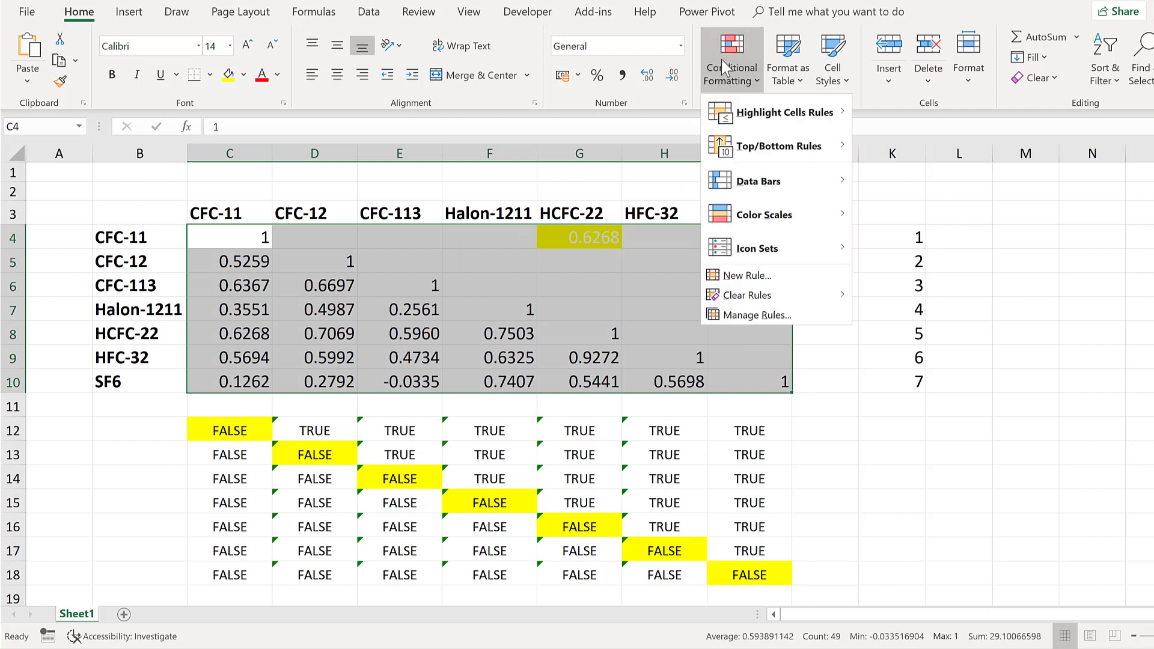
pyautogui.click(767, 318)
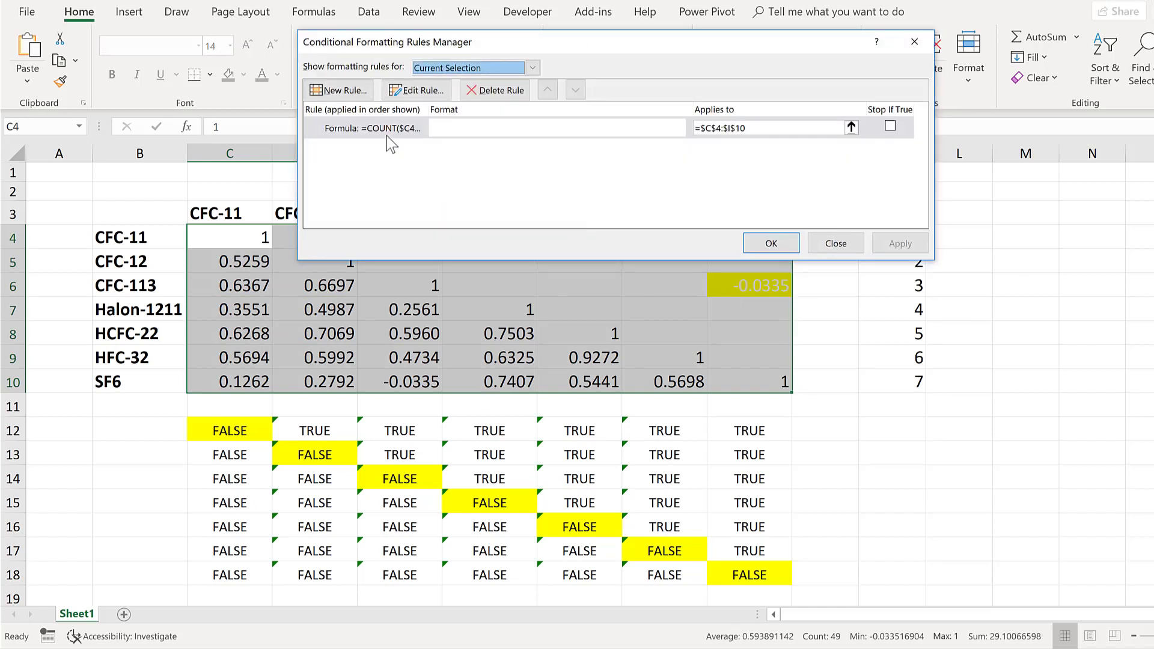
pyautogui.click(387, 129)
pyautogui.click(417, 91)
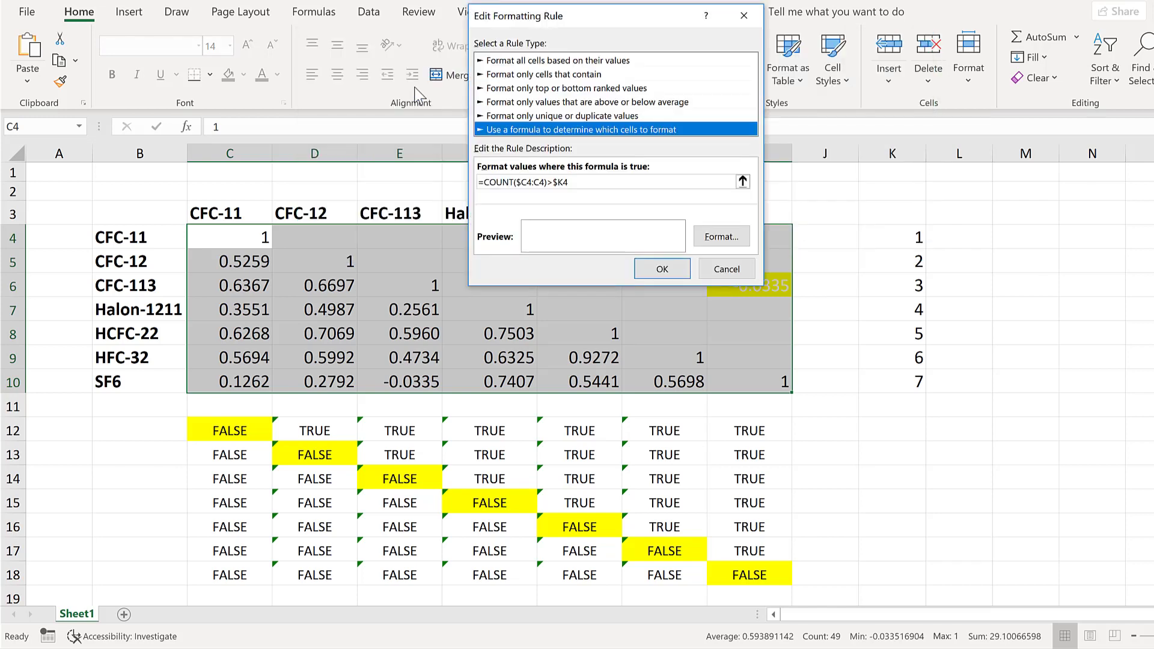
pyautogui.click(700, 239)
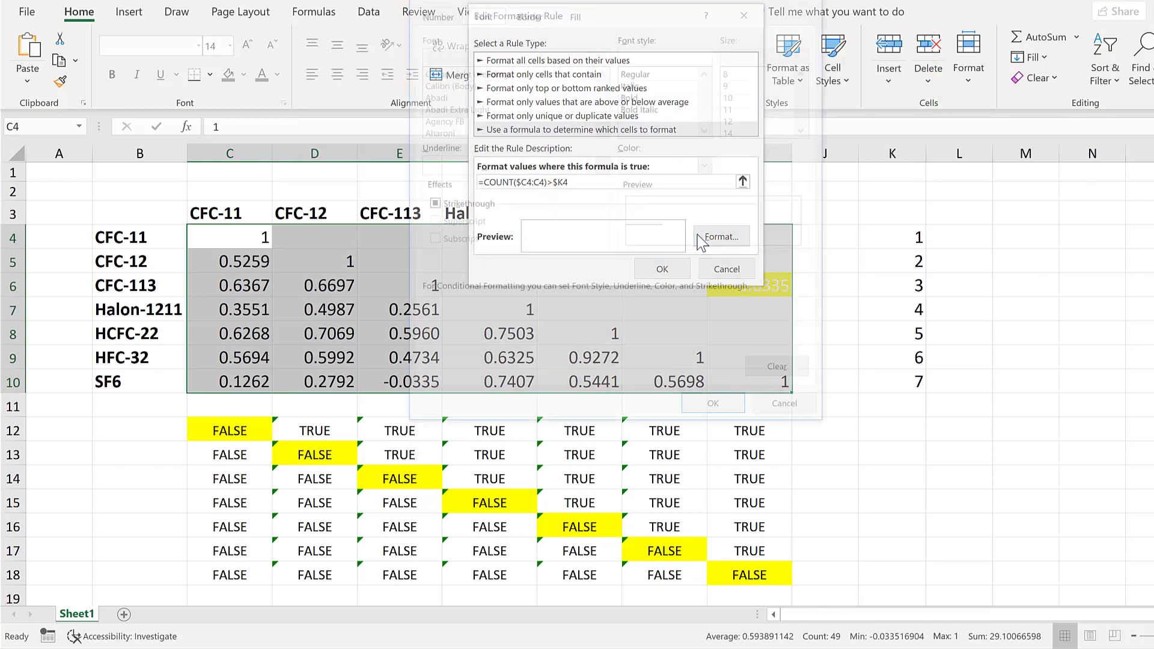
pyautogui.click(707, 164)
pyautogui.click(632, 188)
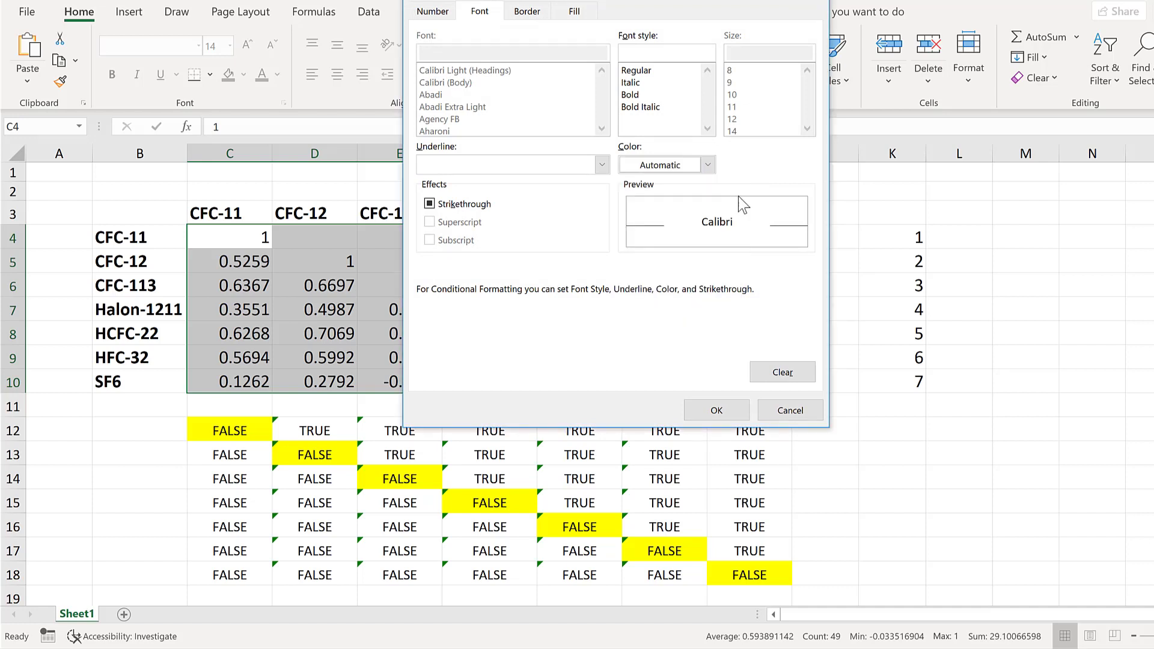
# Give the rule a custom ;;; number format and apply it to the matrix.
pyautogui.click(434, 12)
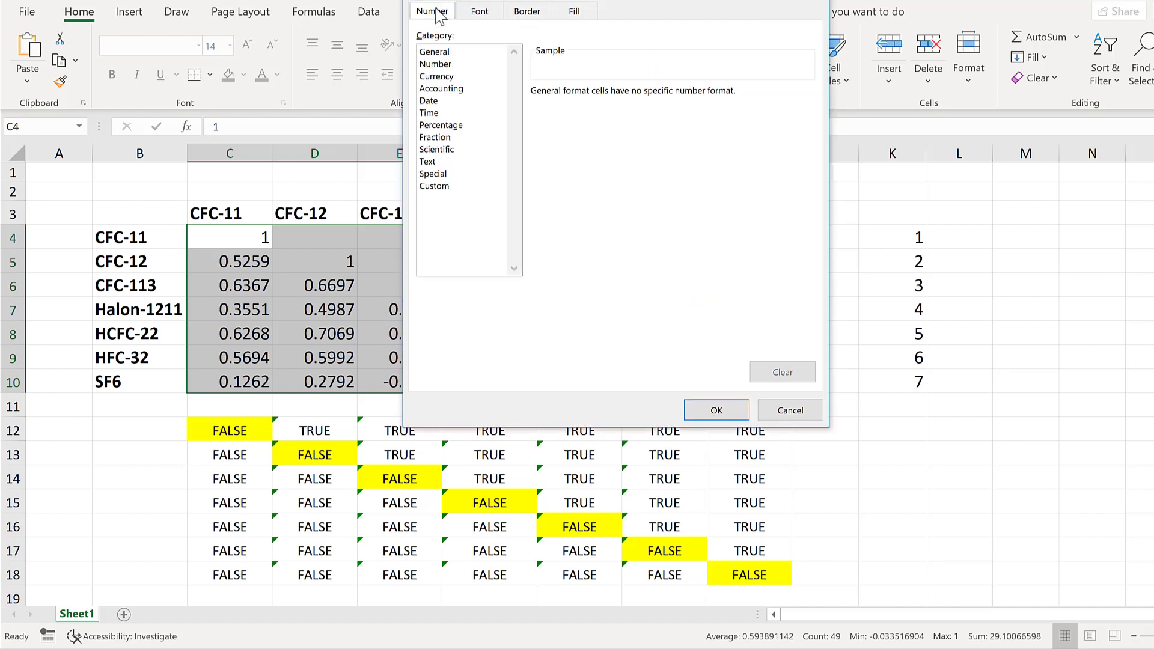
pyautogui.click(430, 189)
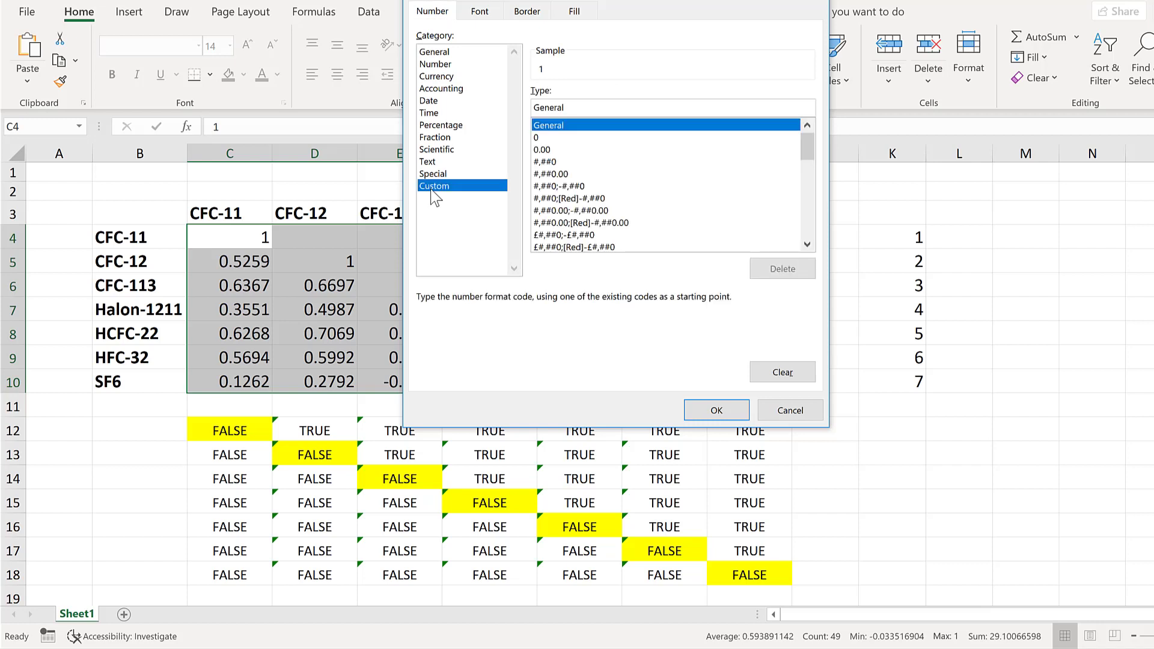
pyautogui.doubleClick(548, 108)
pyautogui.press('BackSpace')
pyautogui.write(';;;')
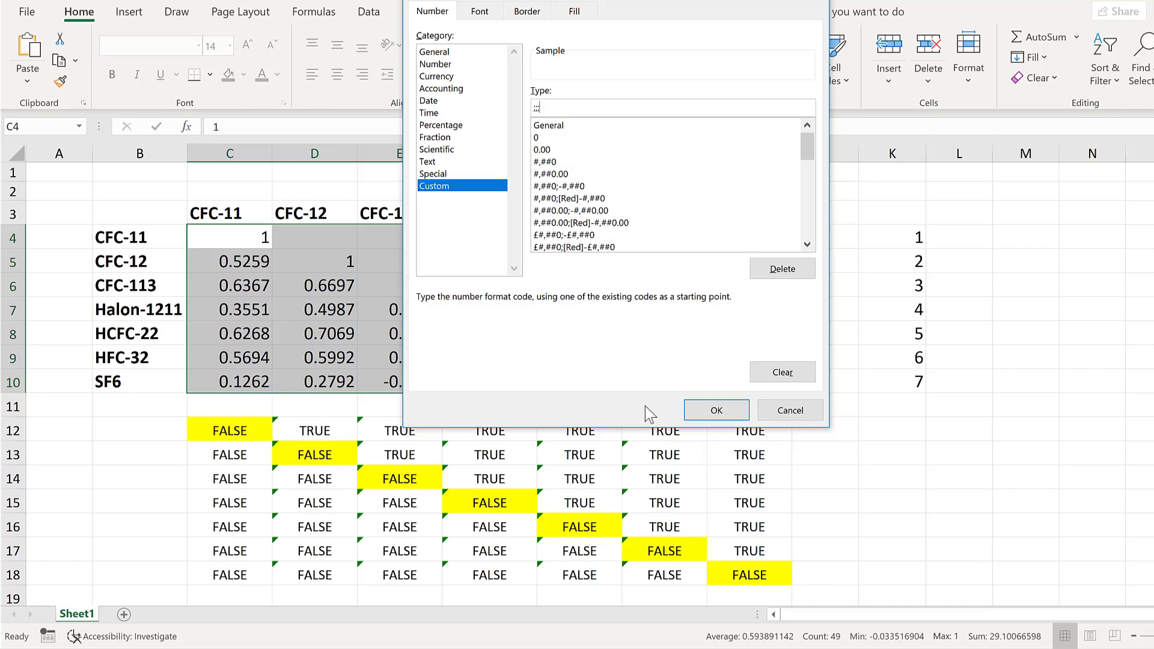
pyautogui.click(718, 413)
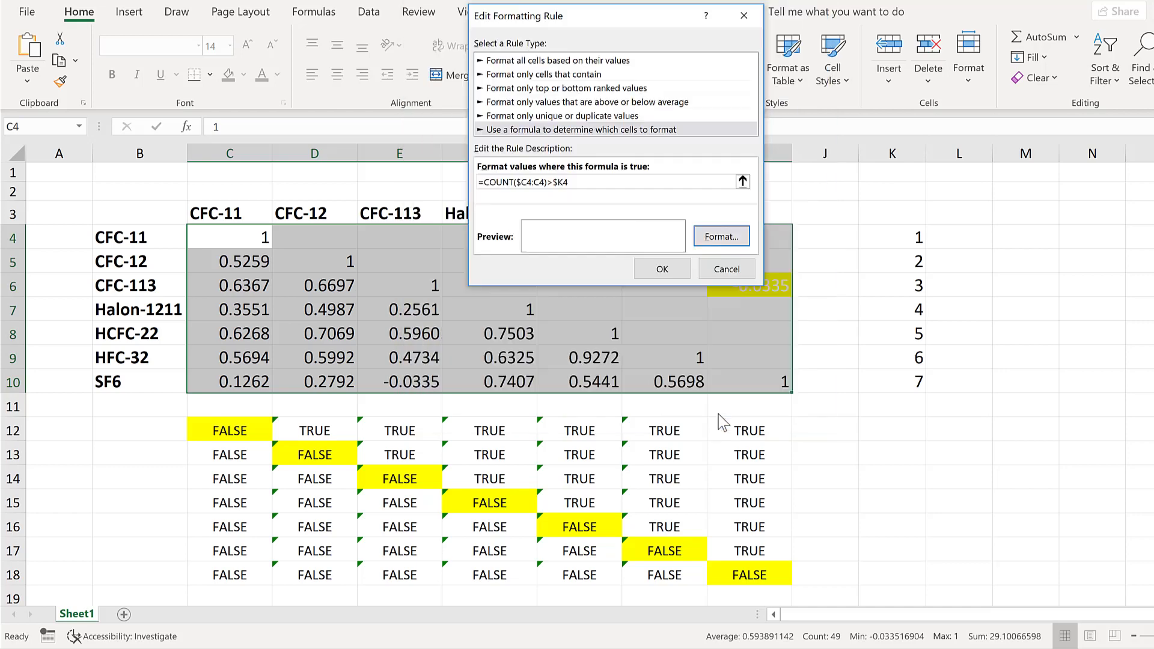
pyautogui.click(663, 270)
pyautogui.click(900, 244)
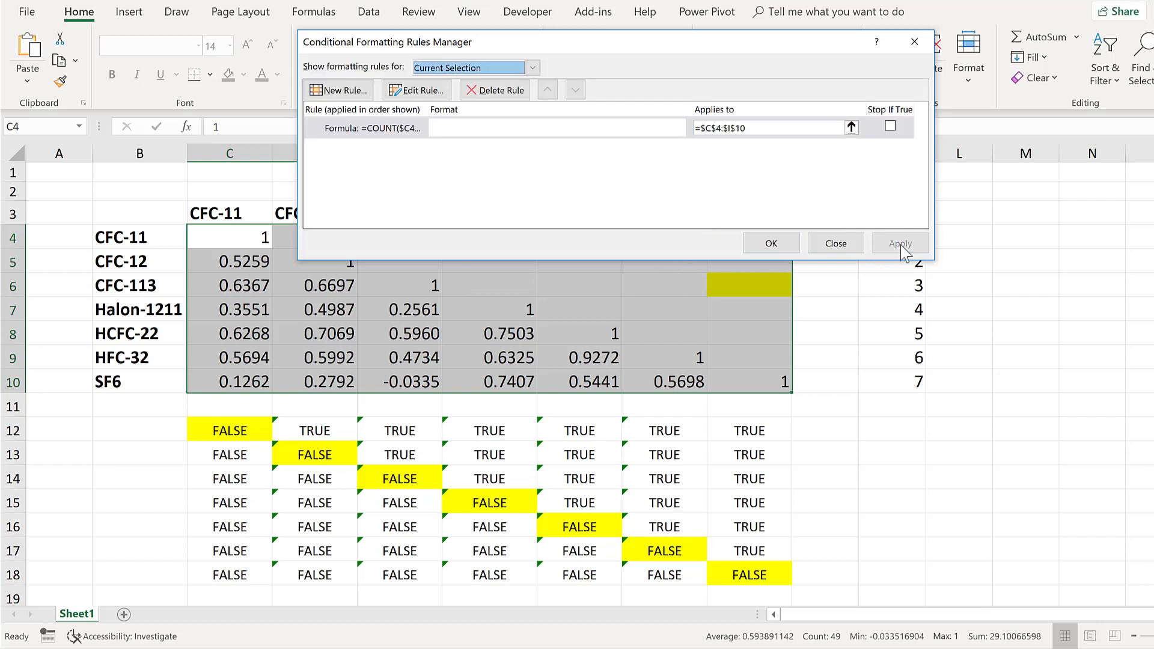
pyautogui.click(770, 244)
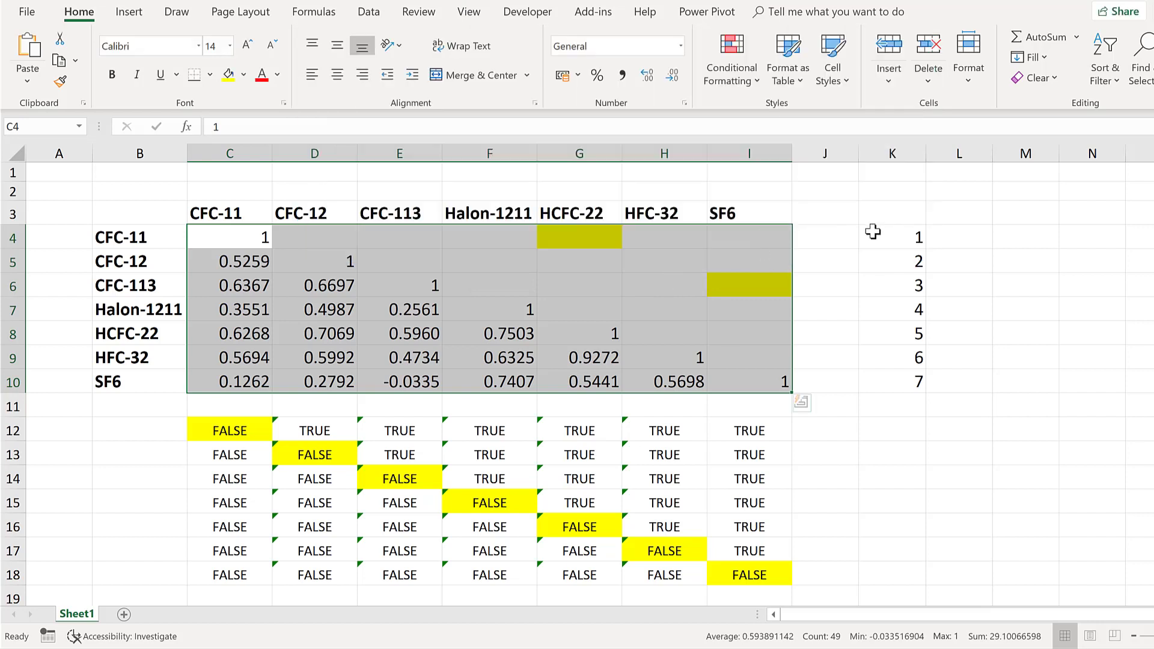
pyautogui.click(850, 233)
pyautogui.click(578, 230)
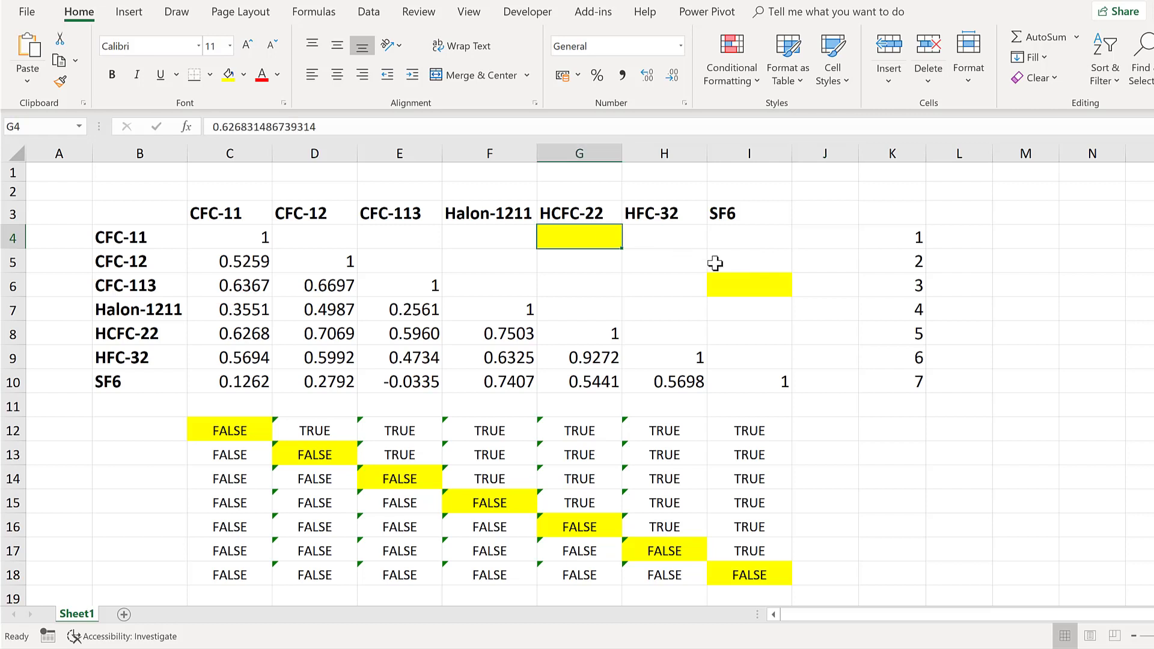
pyautogui.click(736, 284)
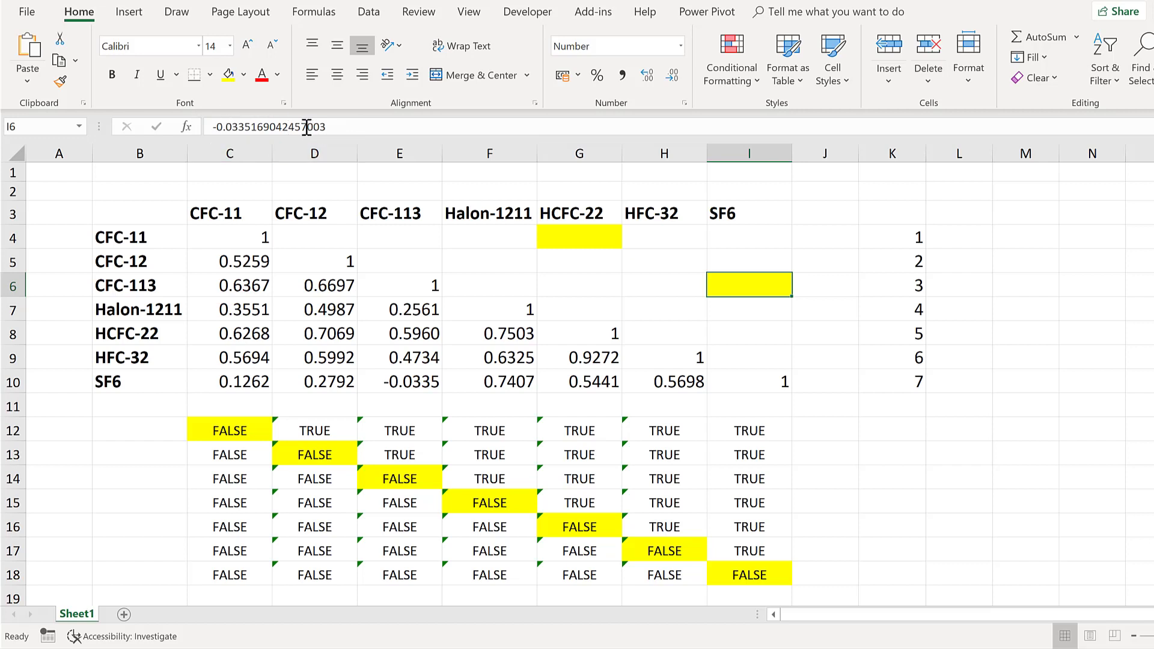
pyautogui.click(881, 414)
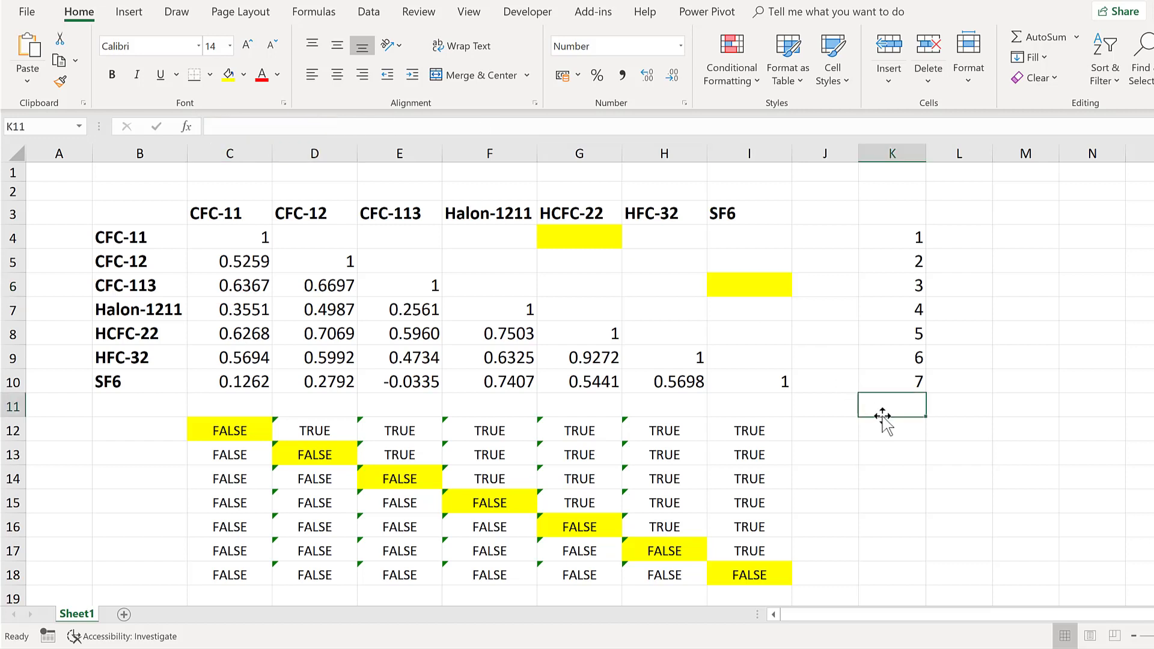